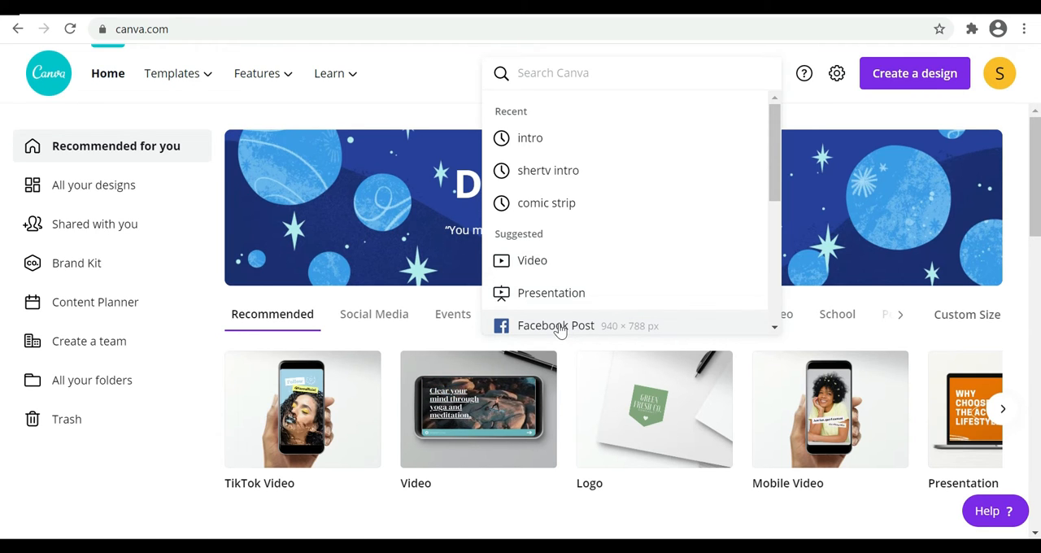
Open the Facebook Post template collection and browse through the available designs
left_click(559, 326)
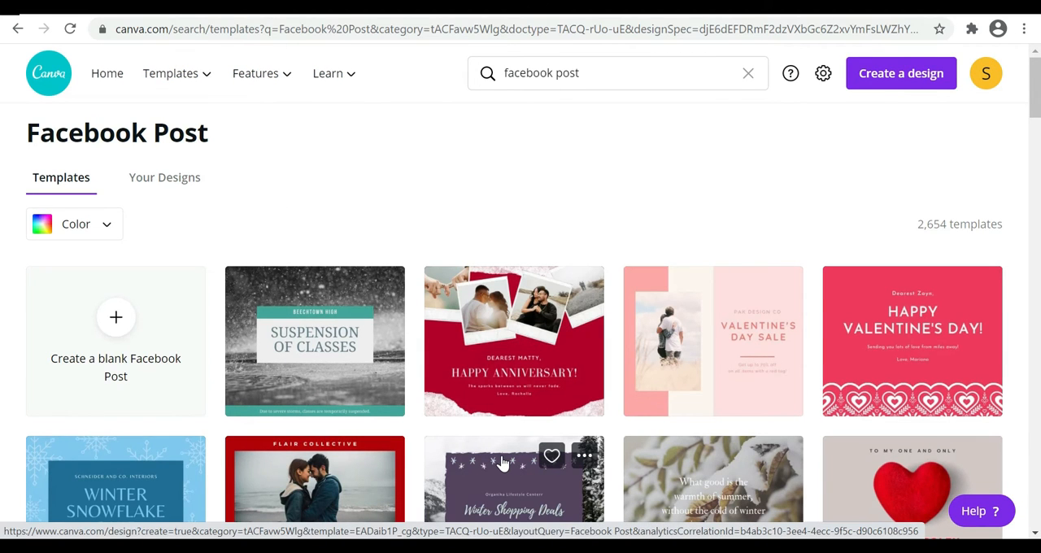
scroll(502, 463, "down", 2)
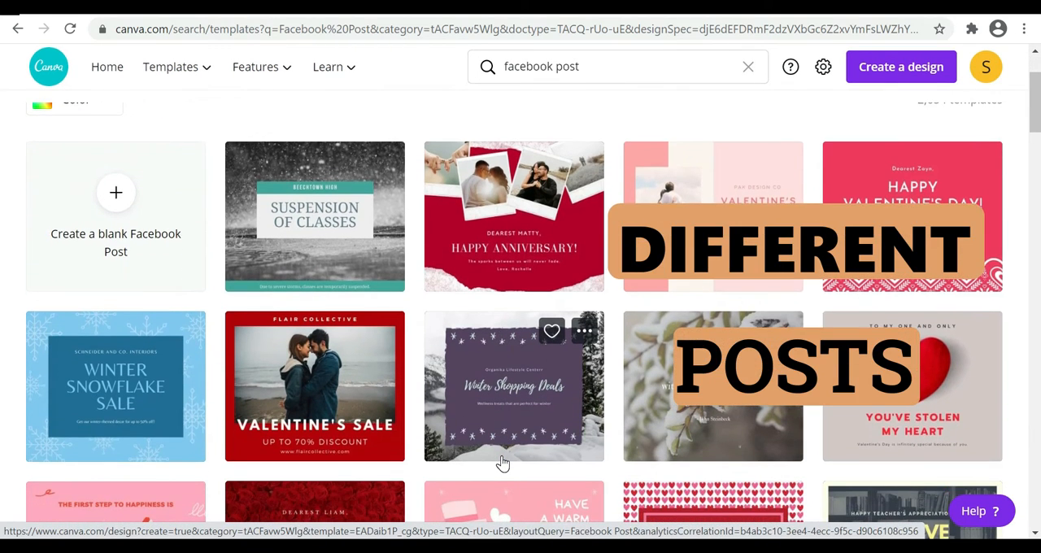
scroll(502, 463, "down", 2)
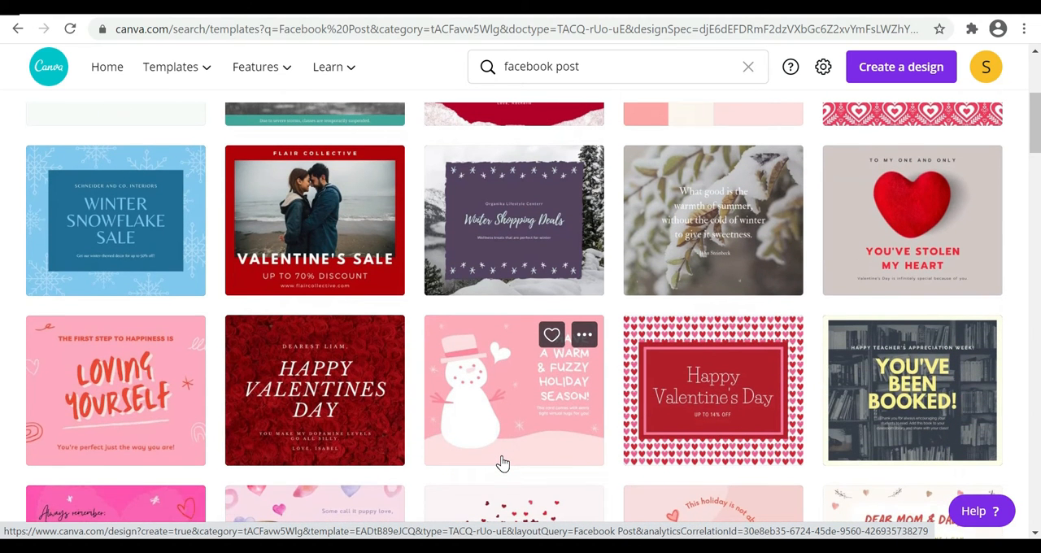
scroll(503, 463, "down", 5)
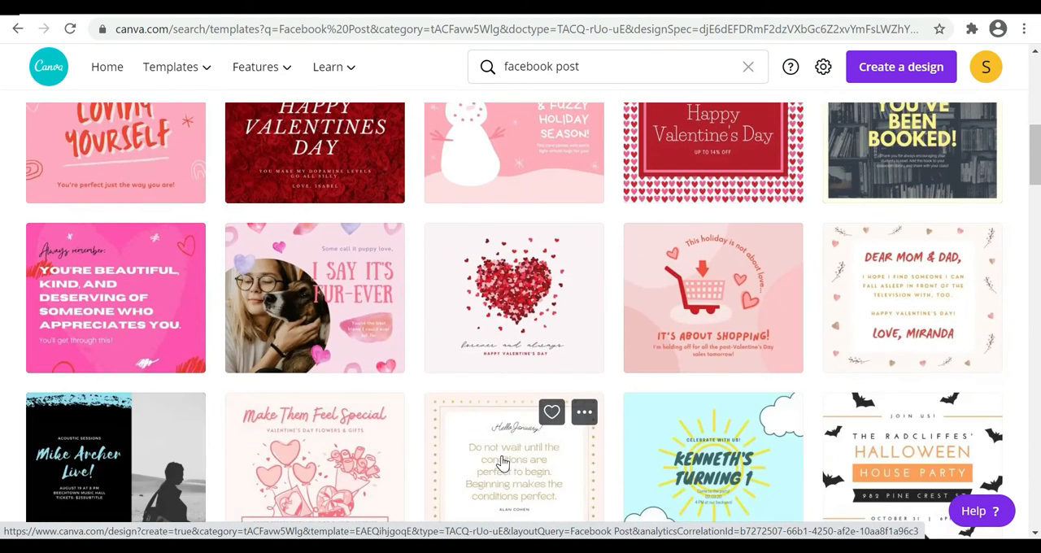
scroll(503, 462, "down", 2)
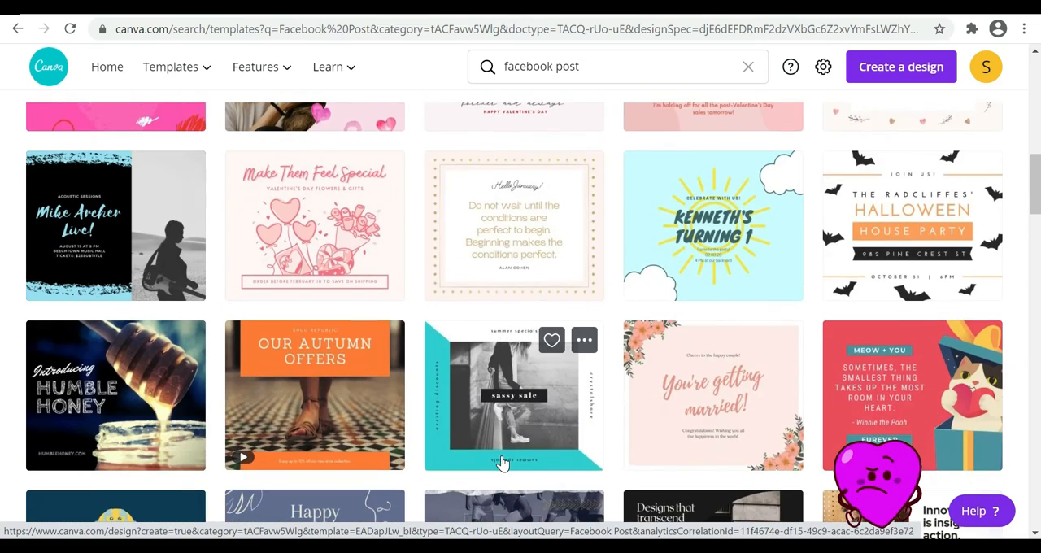
scroll(503, 463, "down", 4)
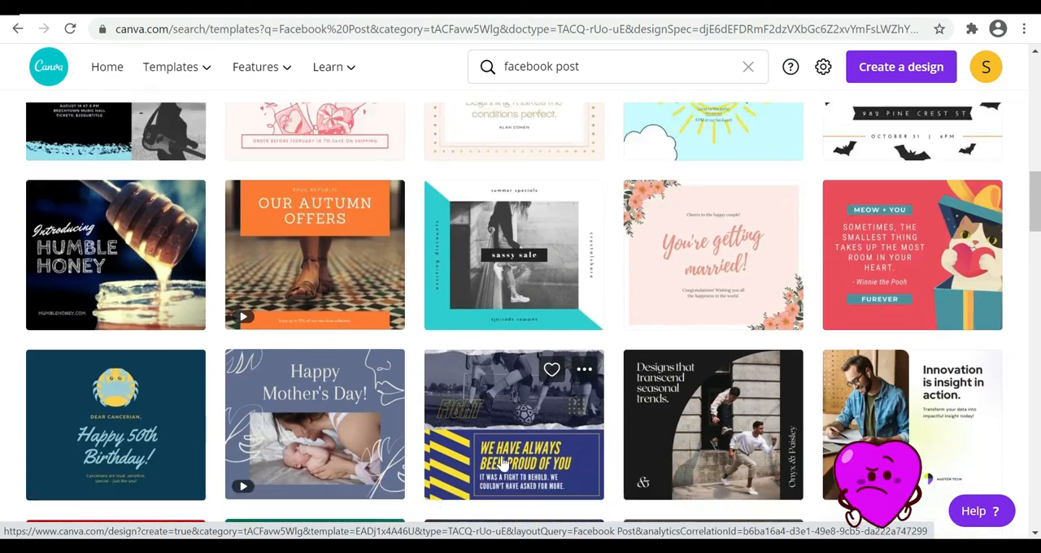
scroll(503, 463, "down", 6)
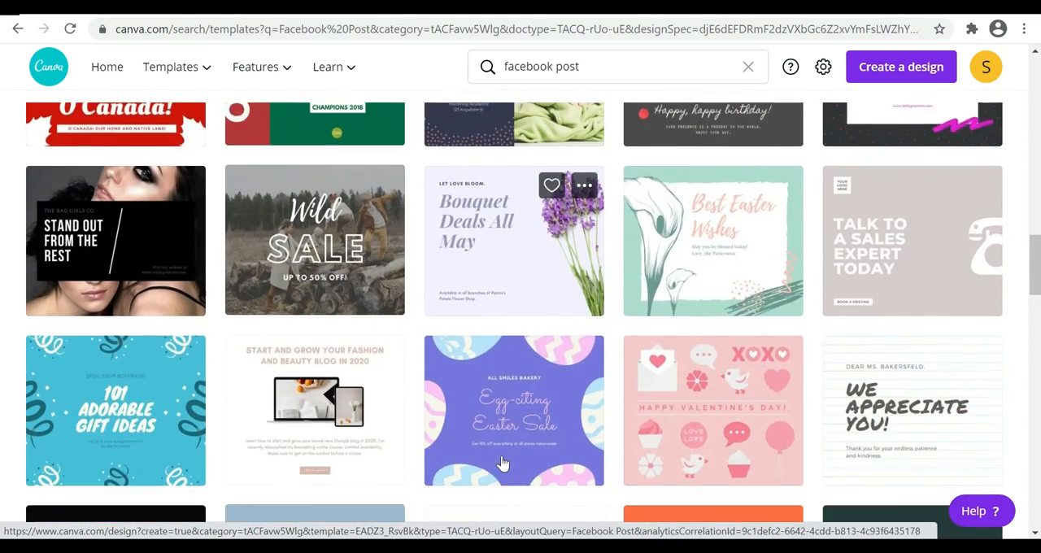
scroll(502, 463, "down", 3)
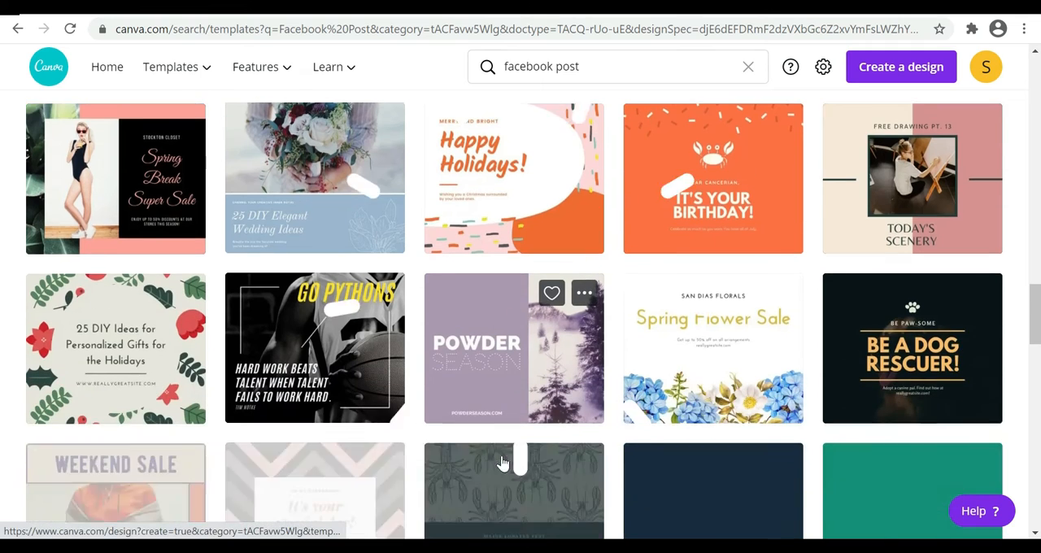
scroll(502, 463, "down", 1)
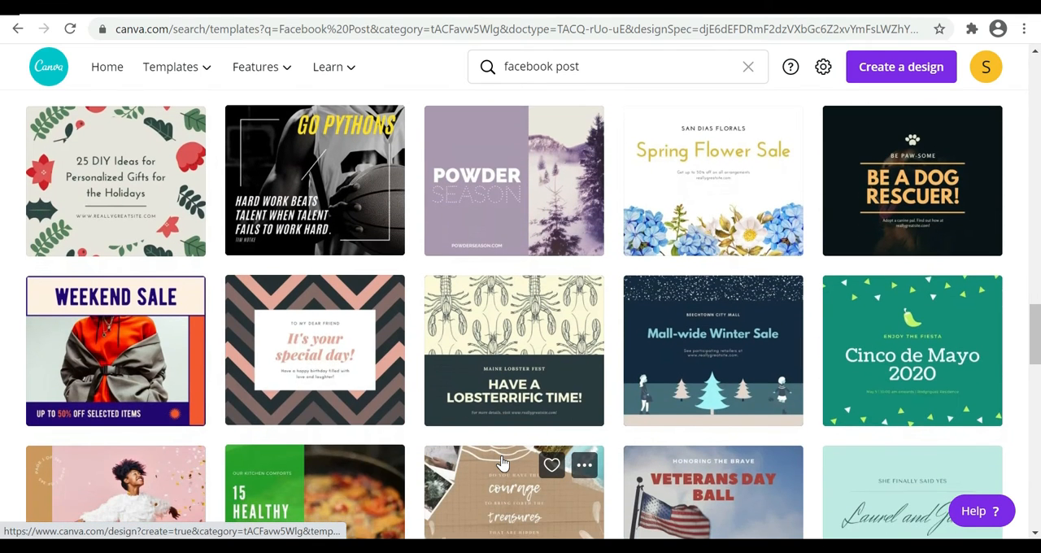
scroll(502, 463, "down", 2)
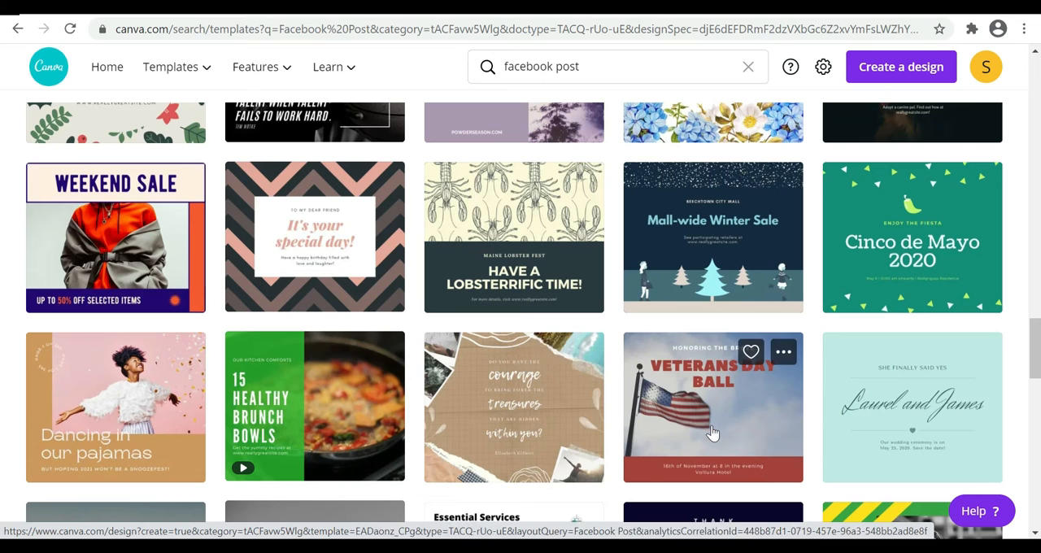
scroll(456, 465, "down", 3)
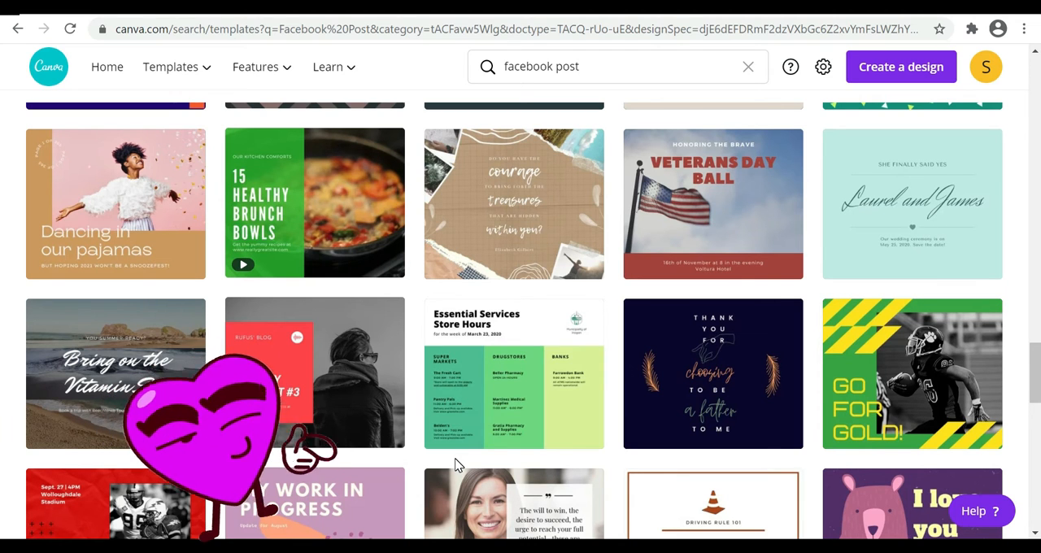
scroll(455, 465, "down", 2)
scroll(456, 465, "down", 6)
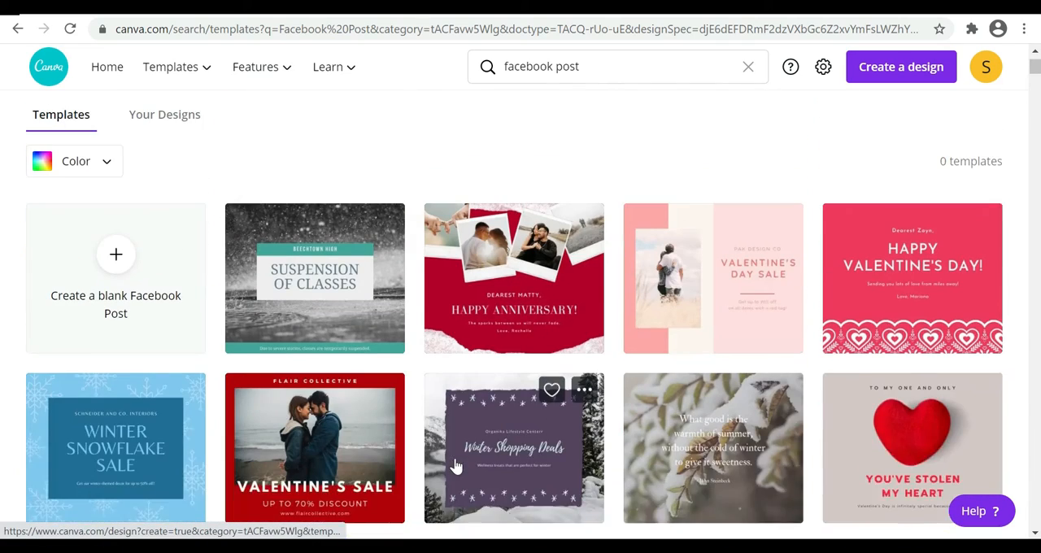
Create a blank Facebook Post and collapse the template side panel to show the empty canvas
scroll(456, 466, "up", 2)
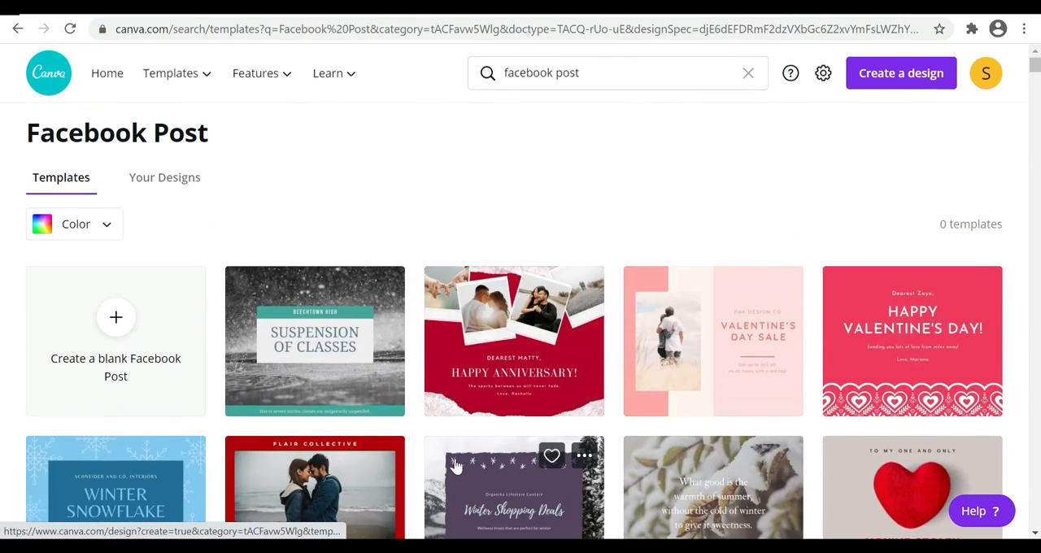
left_click(116, 332)
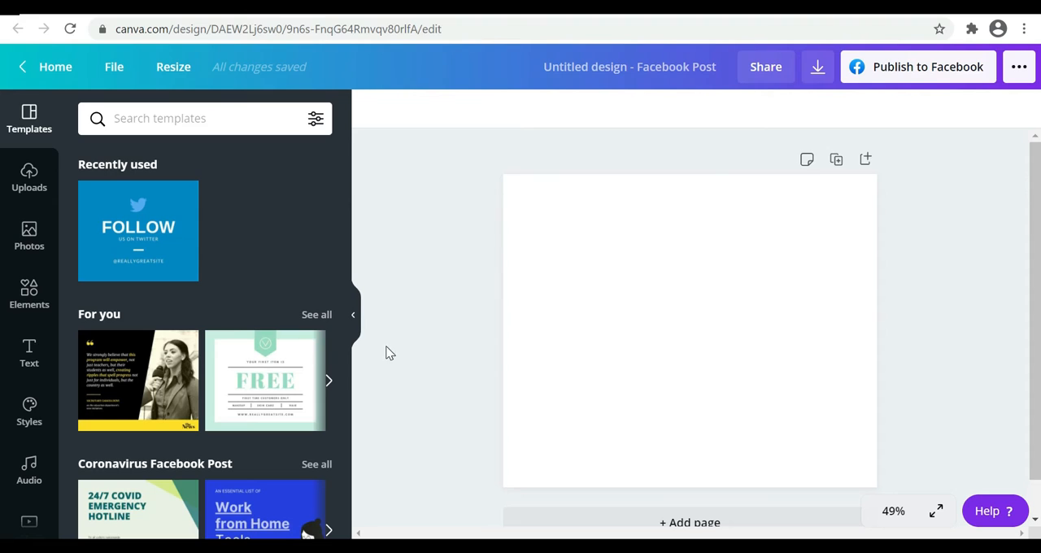
left_click(353, 314)
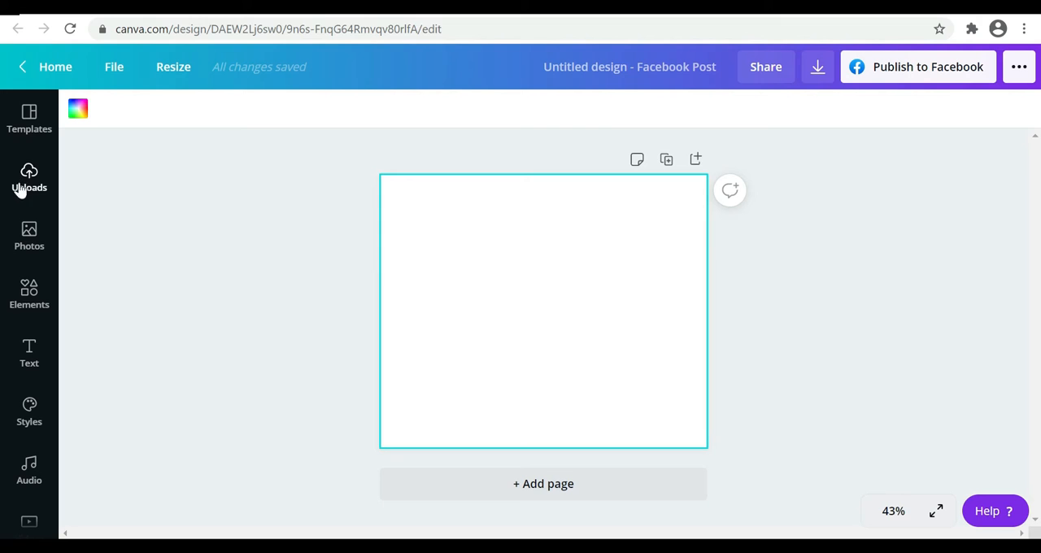
Search the photo library for "summer"
left_click(30, 242)
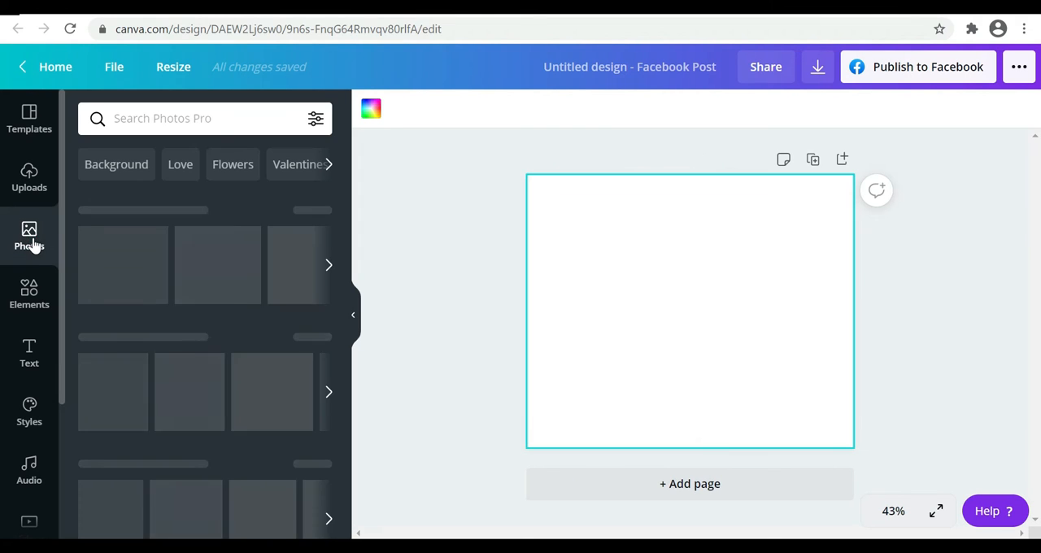
scroll(191, 378, "down", 3)
scroll(191, 378, "up", 3)
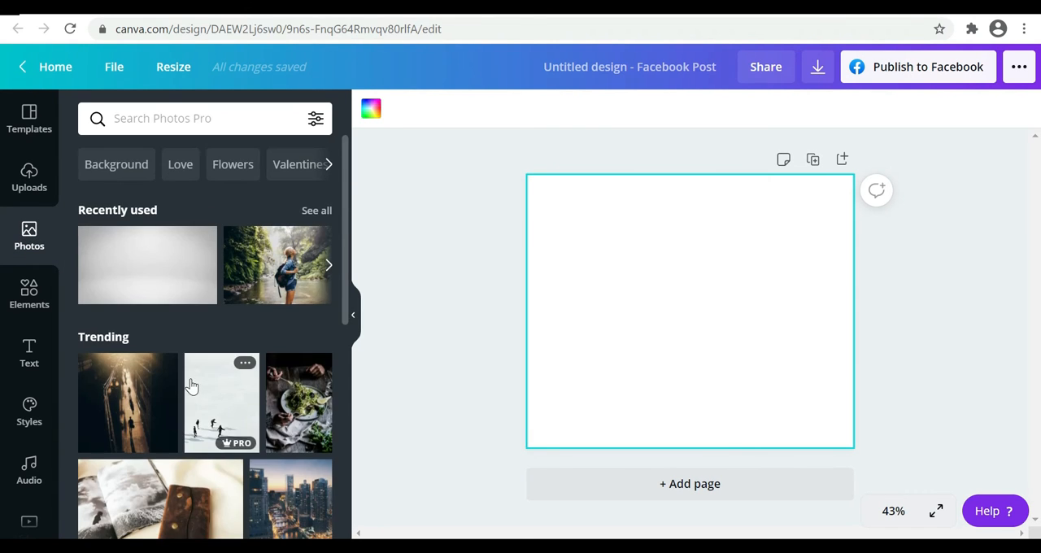
left_click(168, 121)
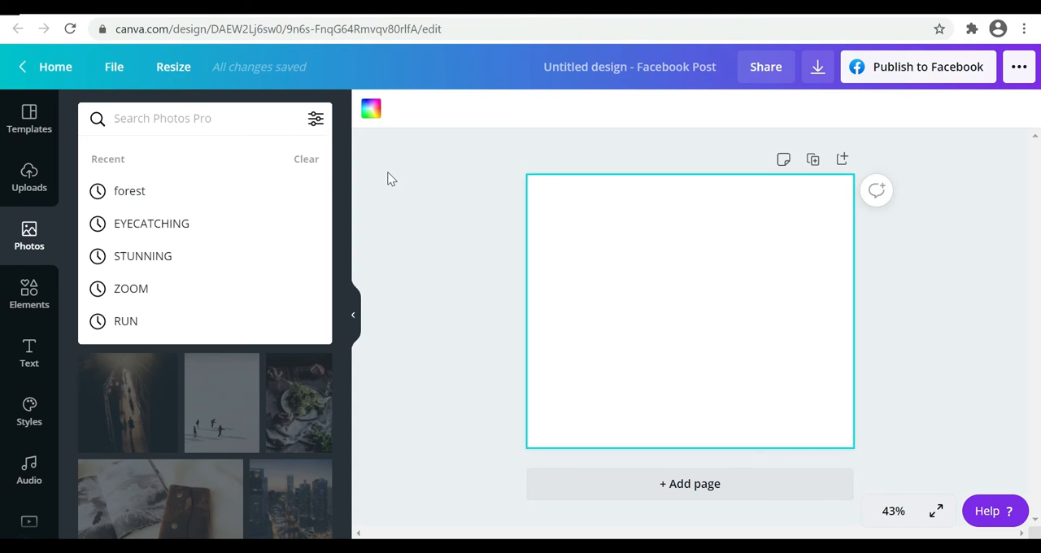
type("su")
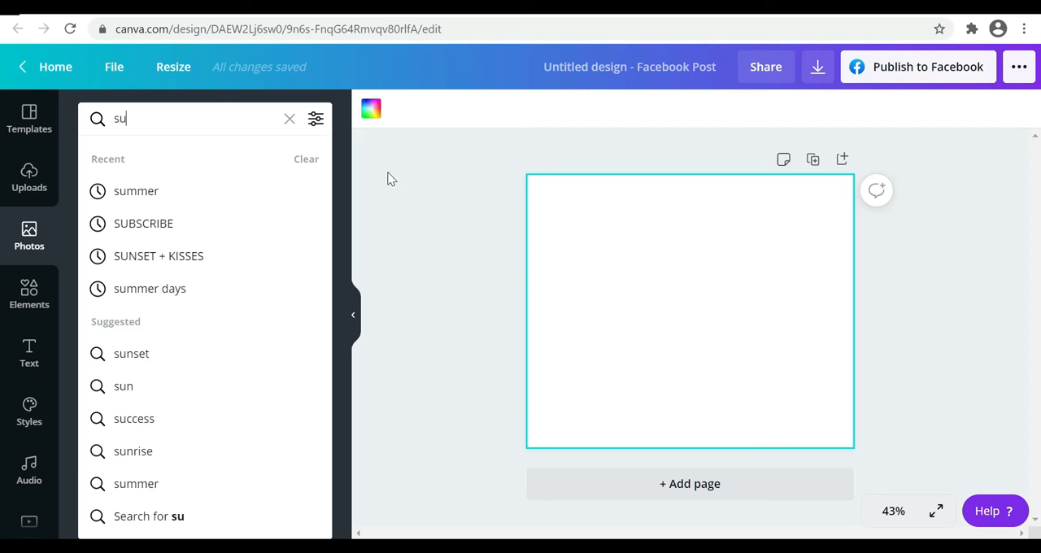
type("mmer")
key("Return")
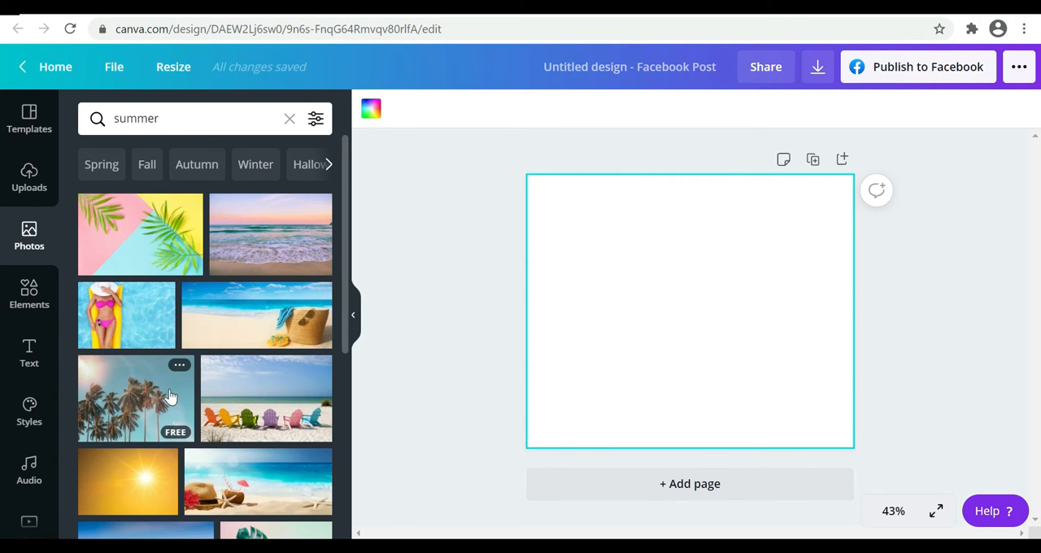
Look through the summer photo results and check which images are marked free or Pro
scroll(262, 414, "down", 3)
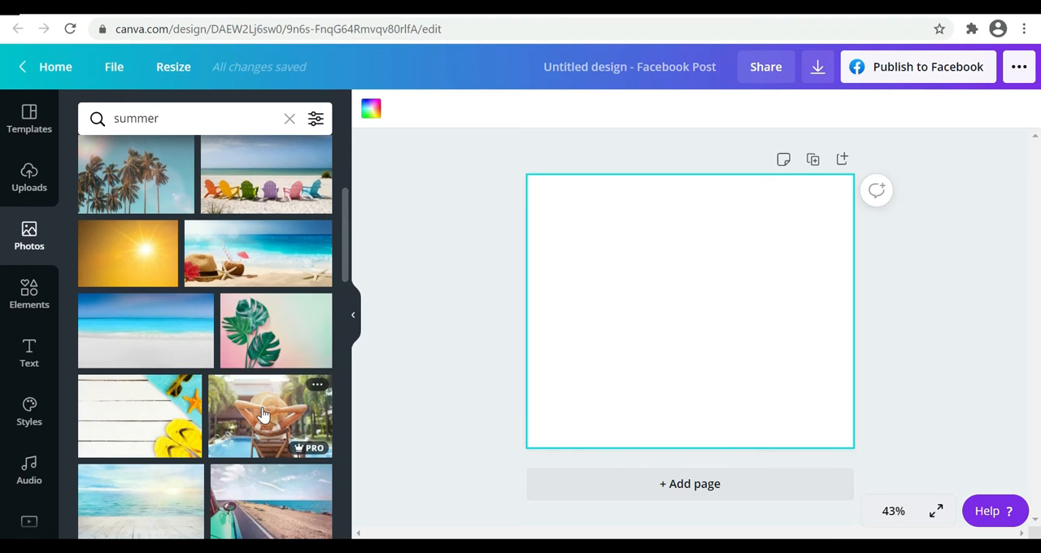
scroll(185, 398, "up", 2)
scroll(185, 398, "up", 1)
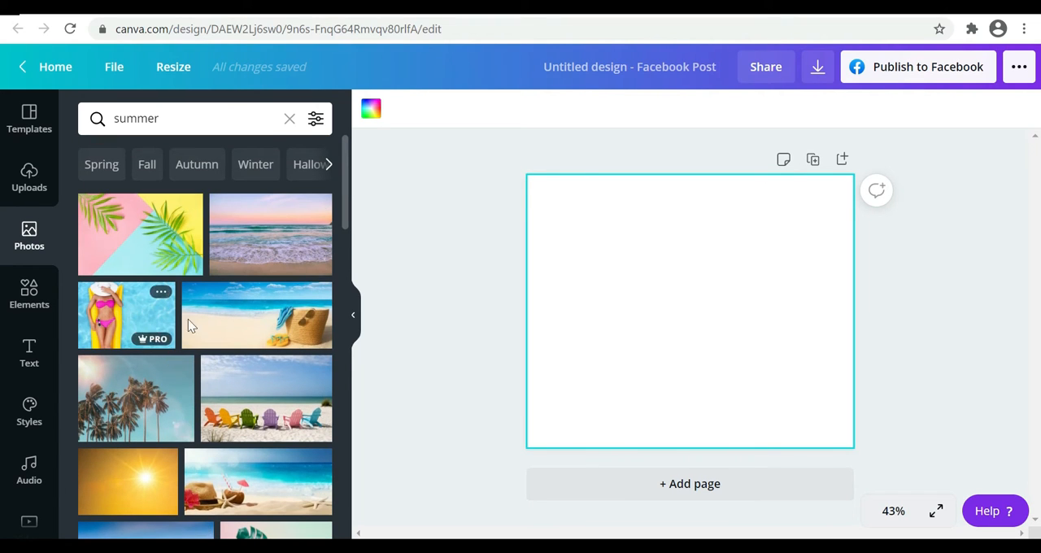
scroll(176, 466, "down", 2)
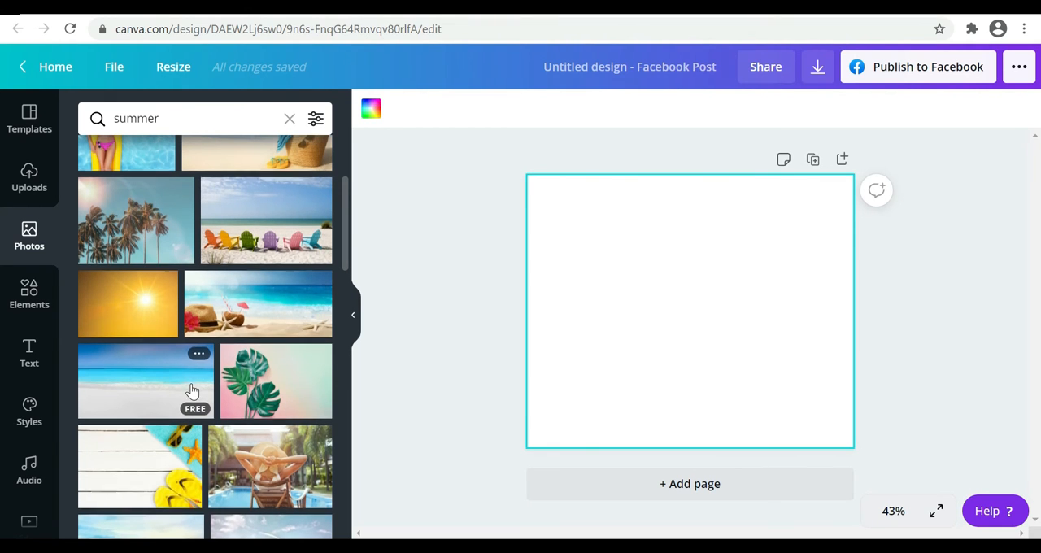
scroll(192, 391, "down", 3)
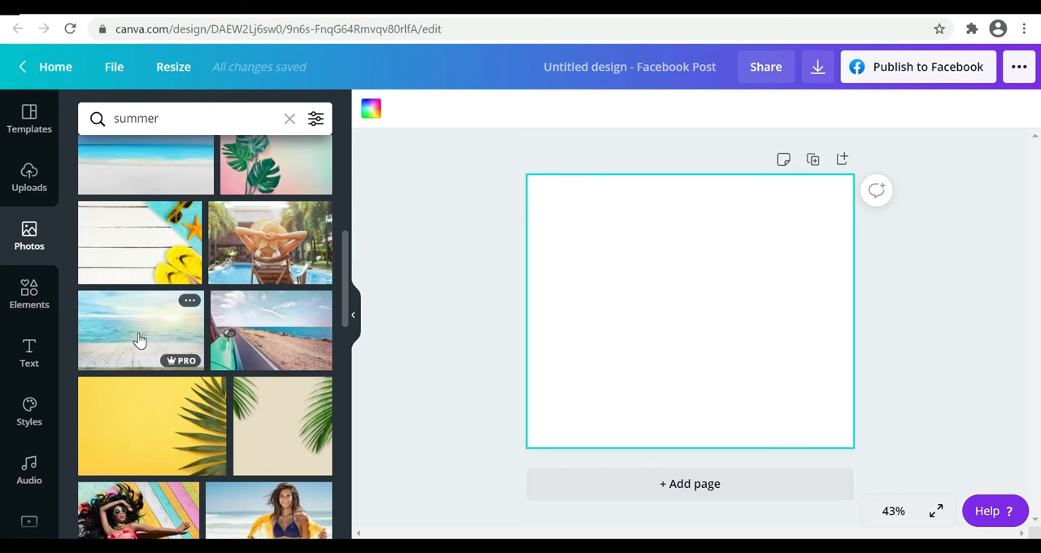
mouse_move(184, 370)
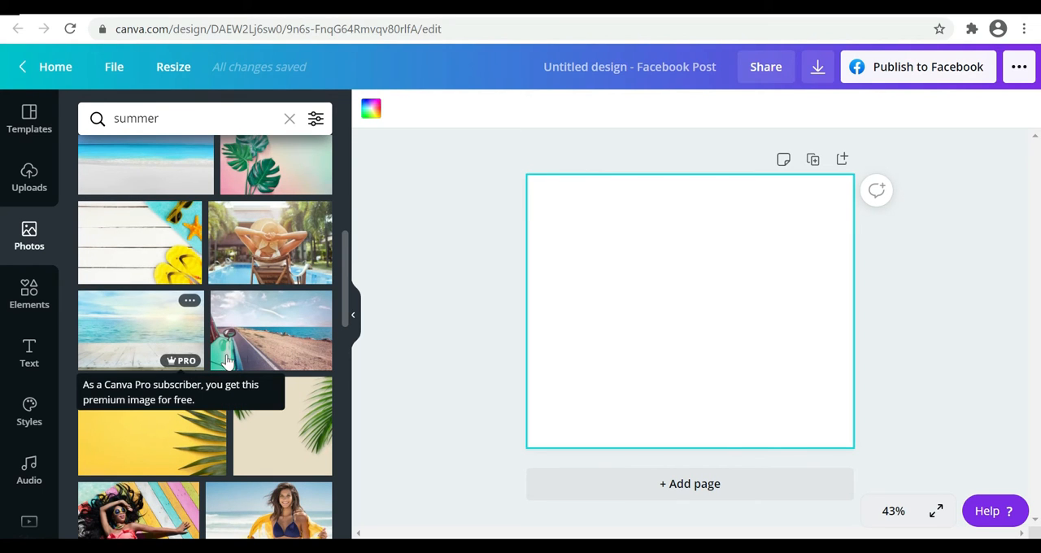
scroll(253, 276, "up", 4)
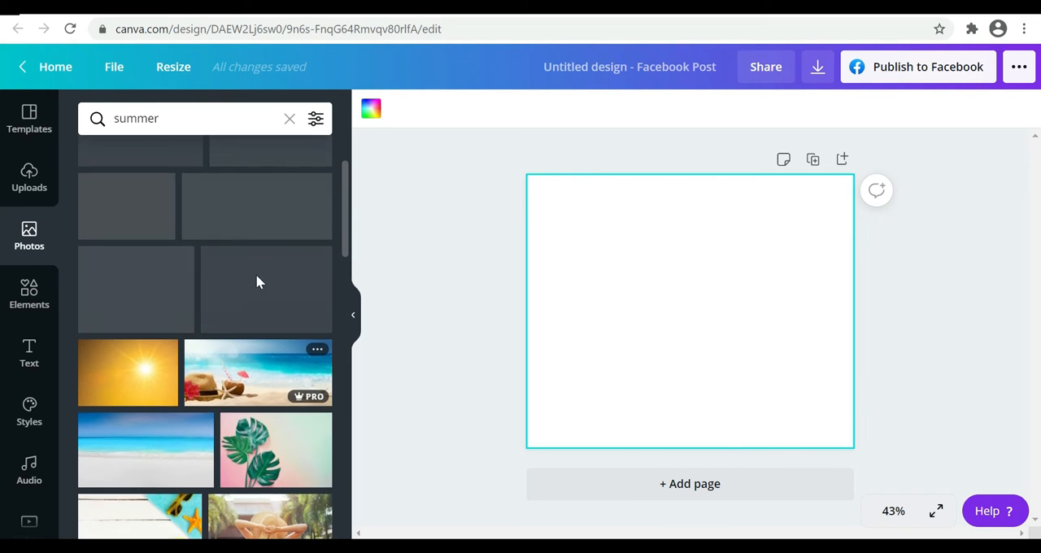
scroll(255, 281, "up", 2)
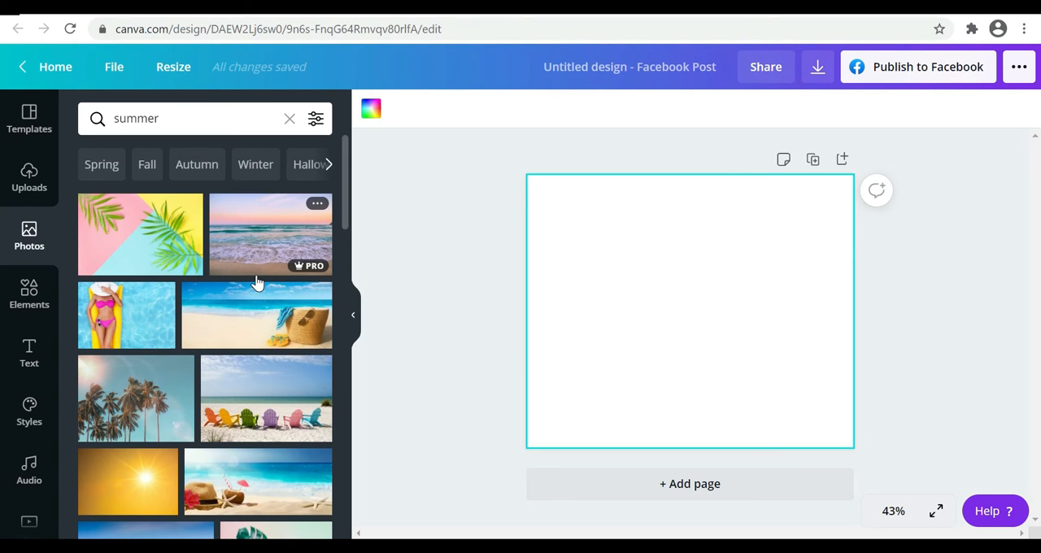
Browse the element categories, including lines, shapes, frames, stickers, charts and grids
left_click(31, 297)
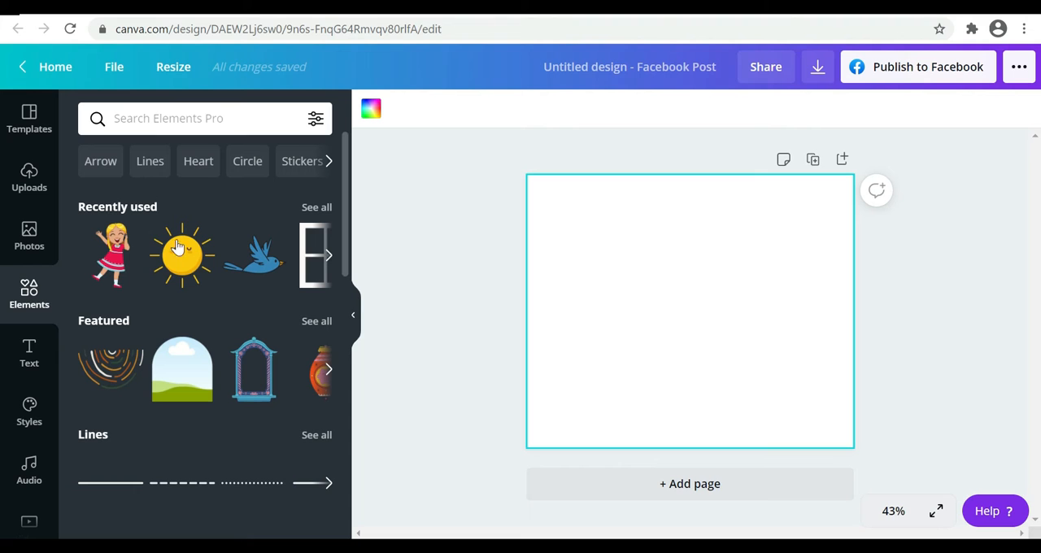
scroll(246, 350, "down", 3)
scroll(246, 350, "down", 2)
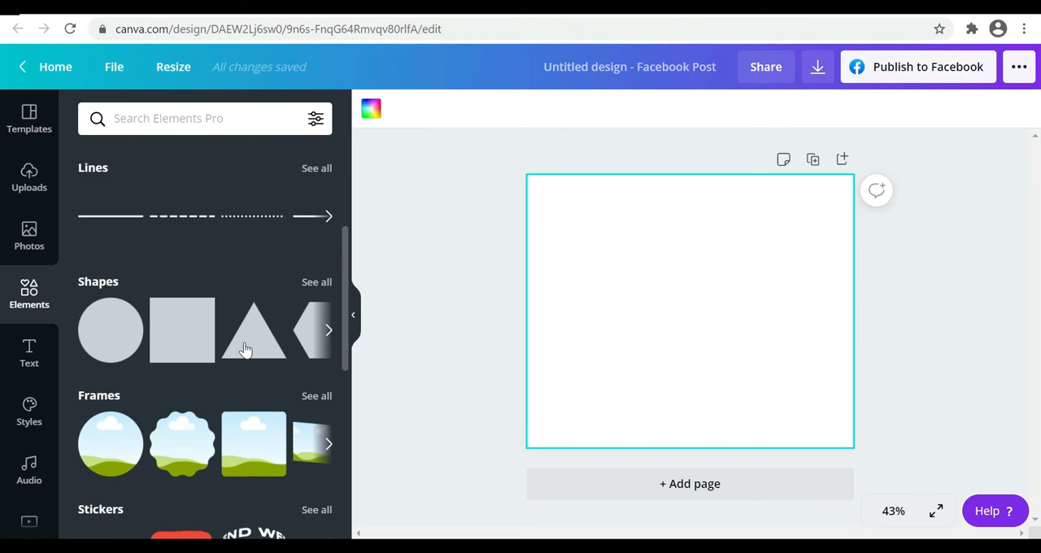
scroll(246, 350, "down", 4)
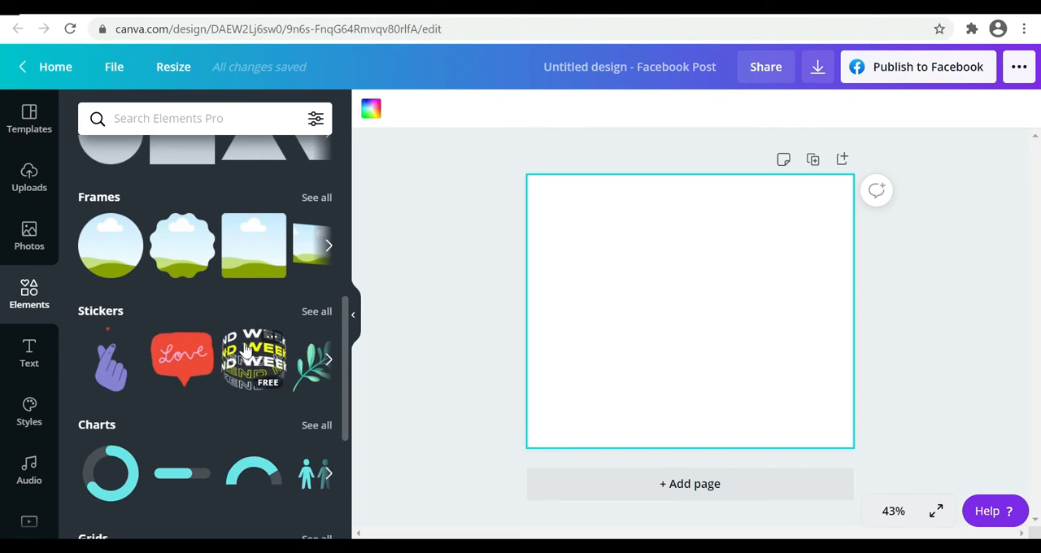
scroll(245, 350, "down", 1)
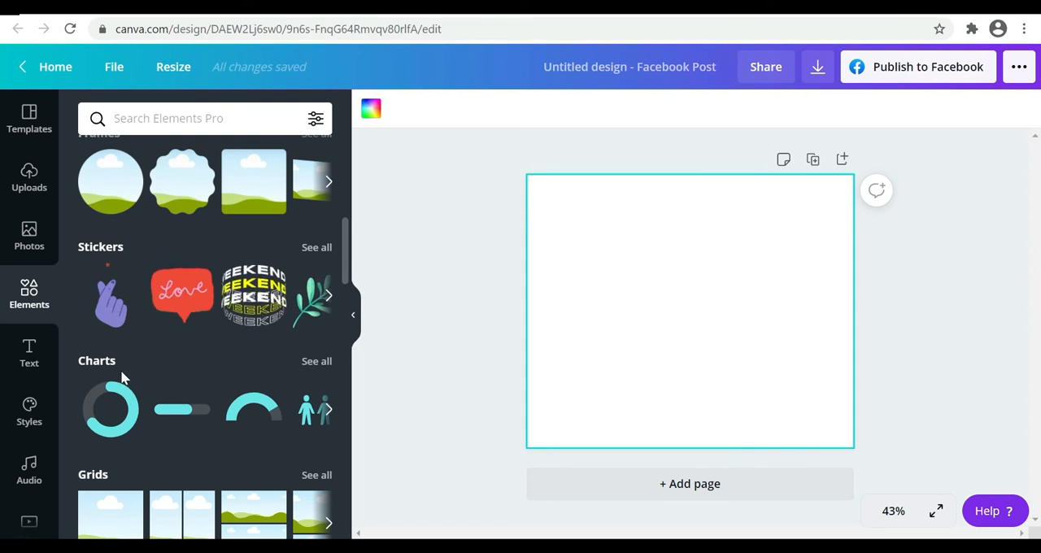
Open the full Stickers collection and look through the available stickers
left_click(109, 251)
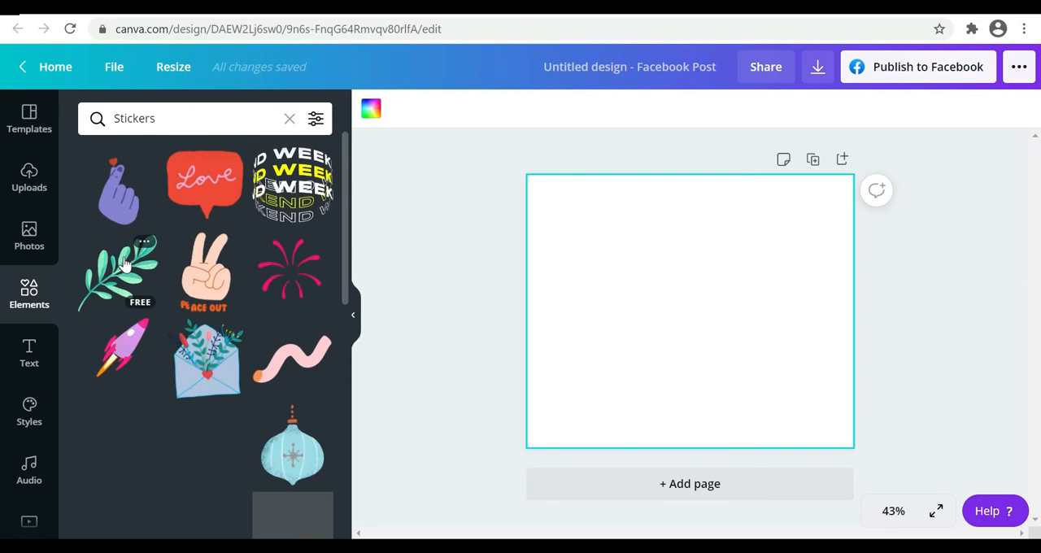
scroll(218, 406, "down", 5)
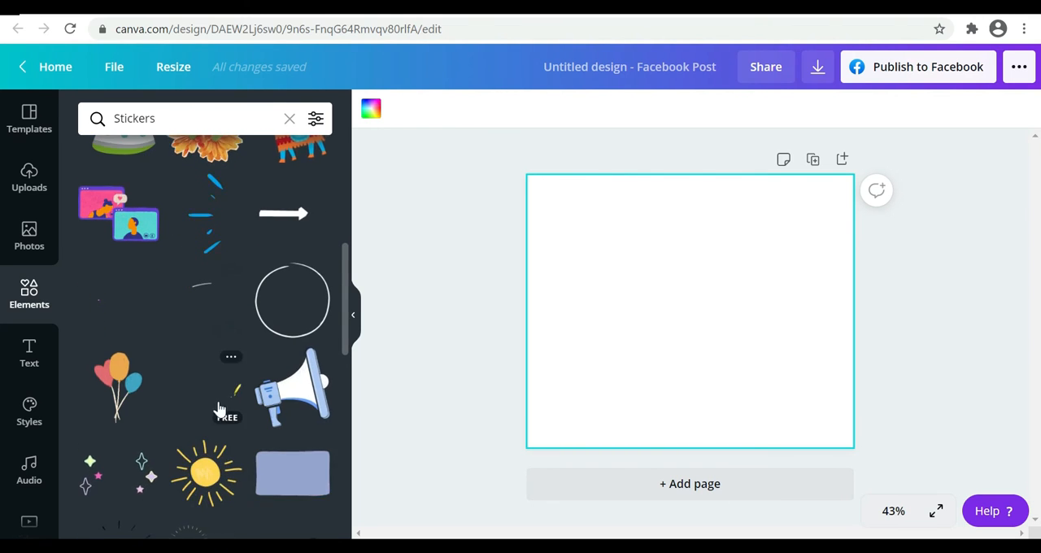
scroll(189, 435, "down", 4)
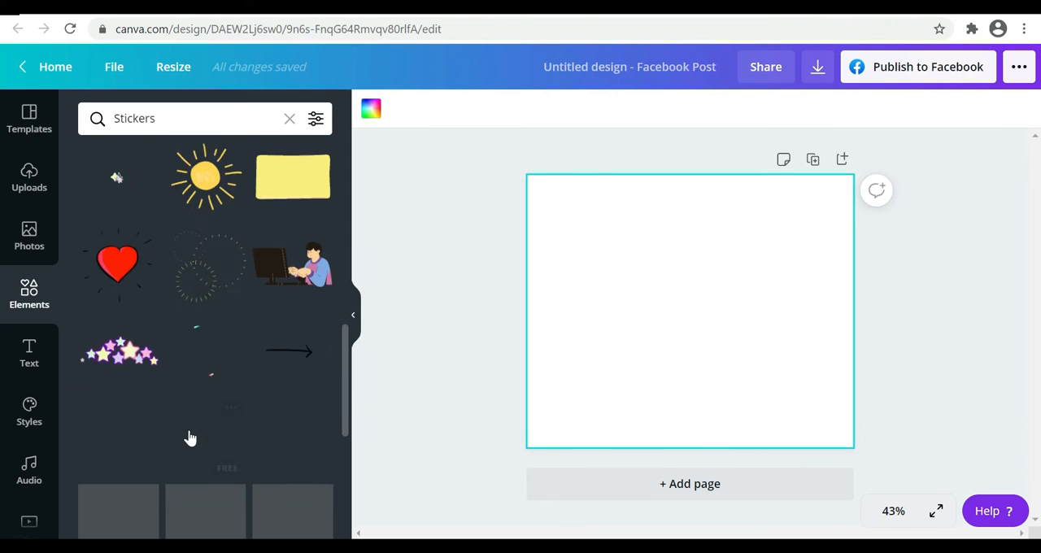
scroll(191, 438, "up", 8)
Search the elements for "laughing Sticker" and look through the matching stickers
left_click(165, 118)
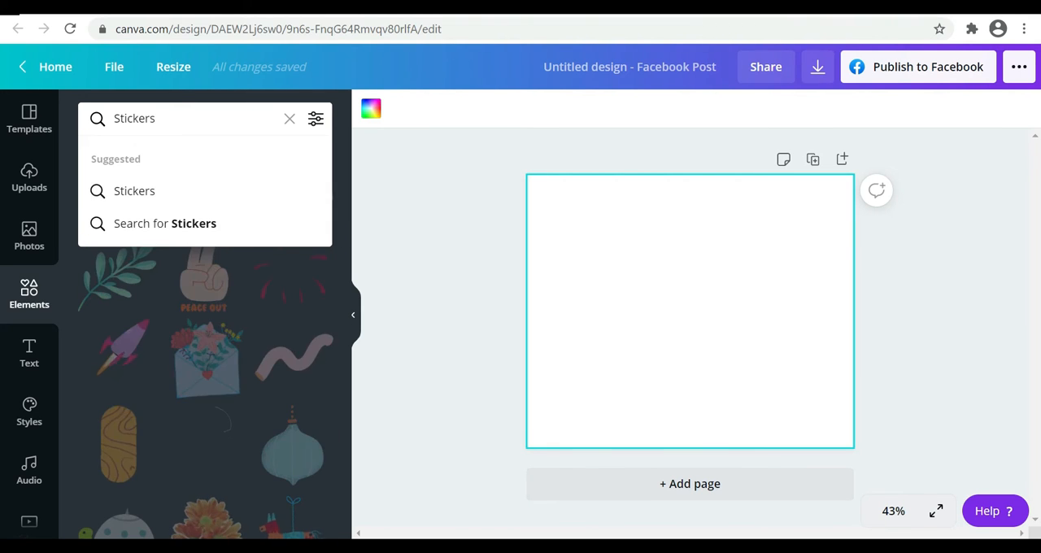
key("BackSpace")
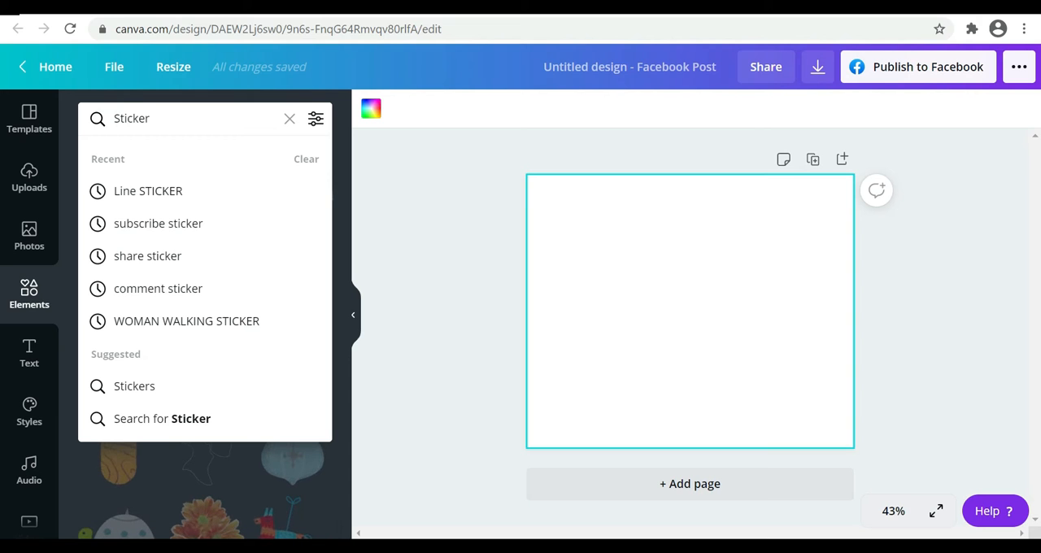
type("laugh")
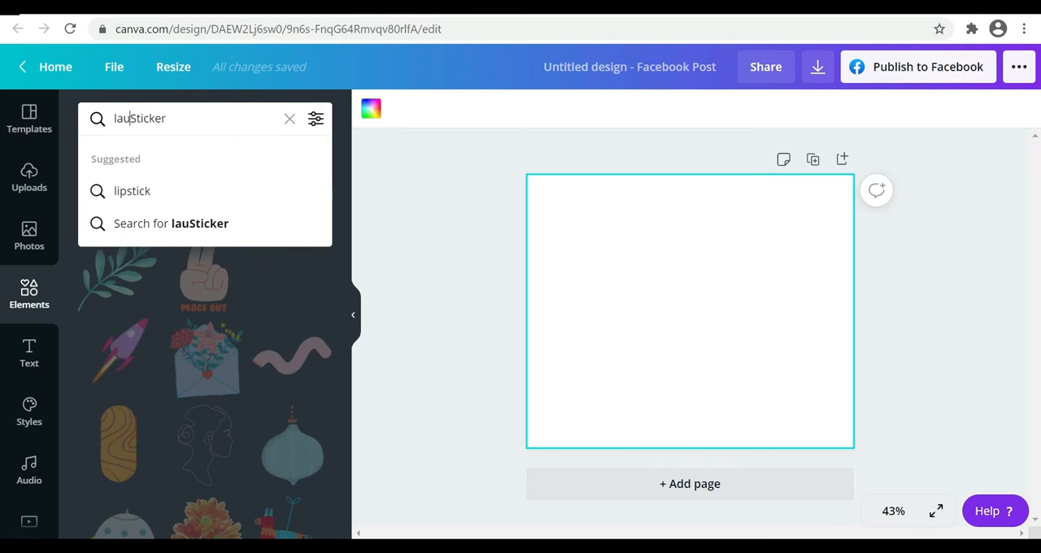
type("ing")
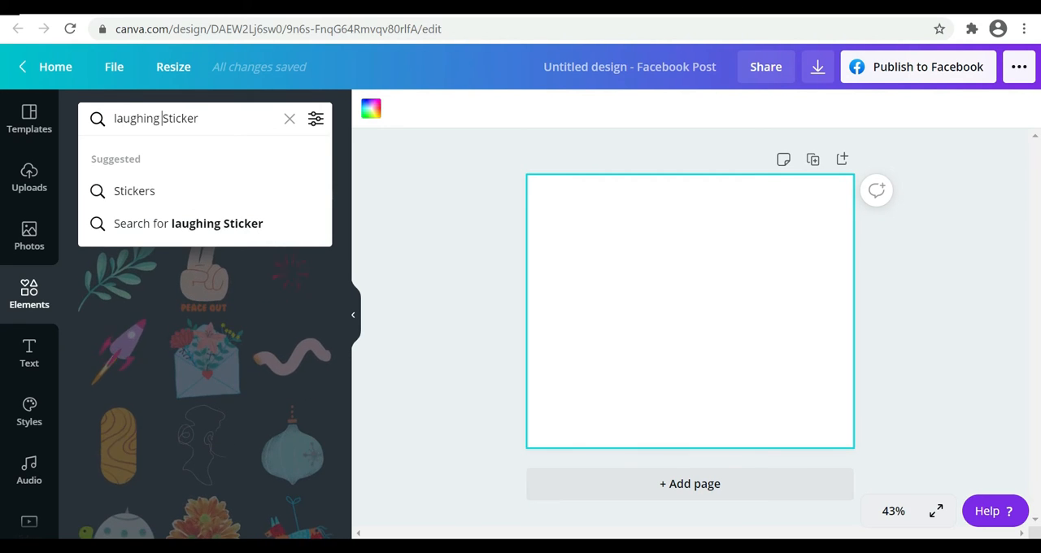
key("Return")
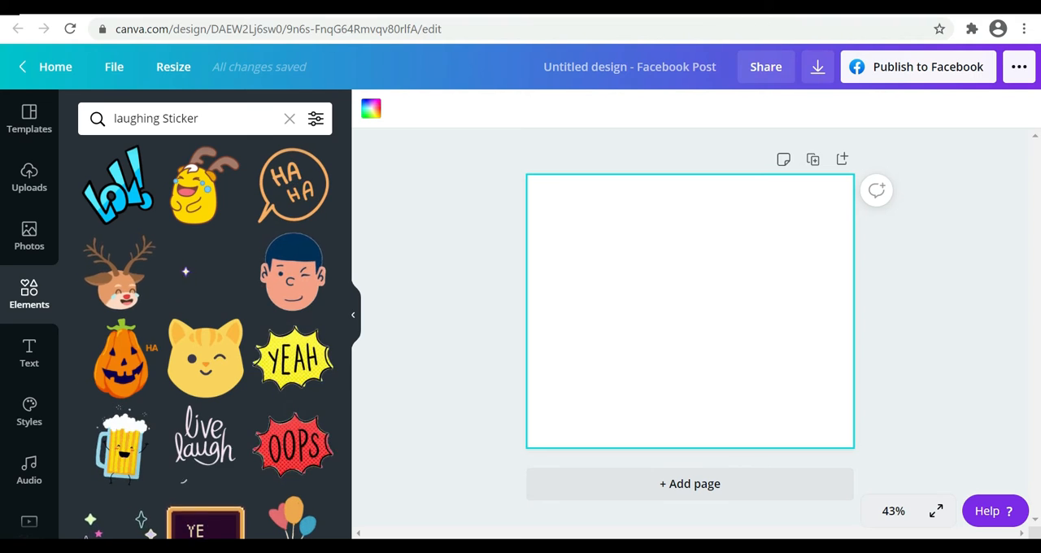
scroll(218, 362, "down", 6)
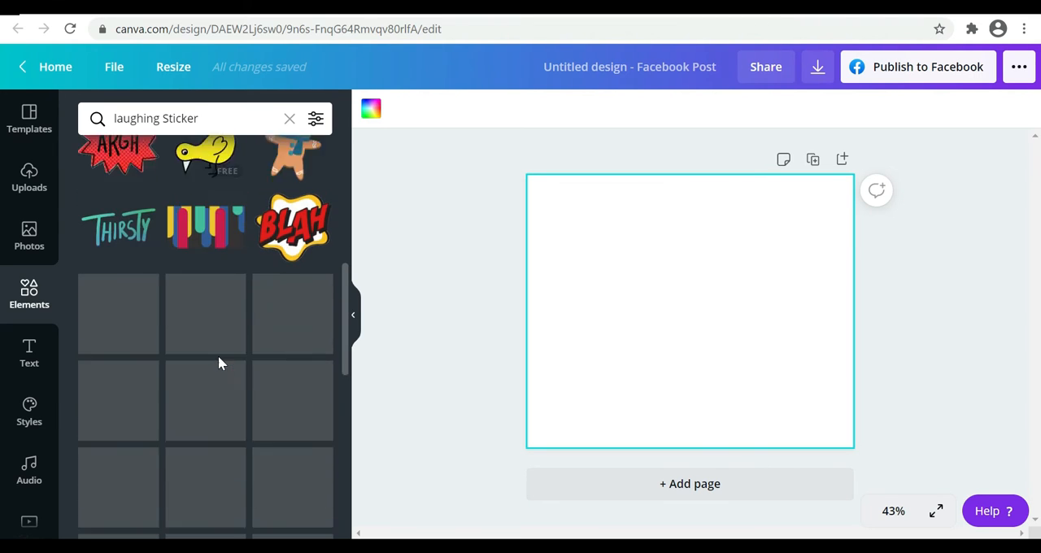
scroll(218, 357, "down", 2)
scroll(218, 357, "up", 2)
scroll(218, 357, "down", 2)
scroll(218, 357, "up", 3)
scroll(213, 488, "up", 10)
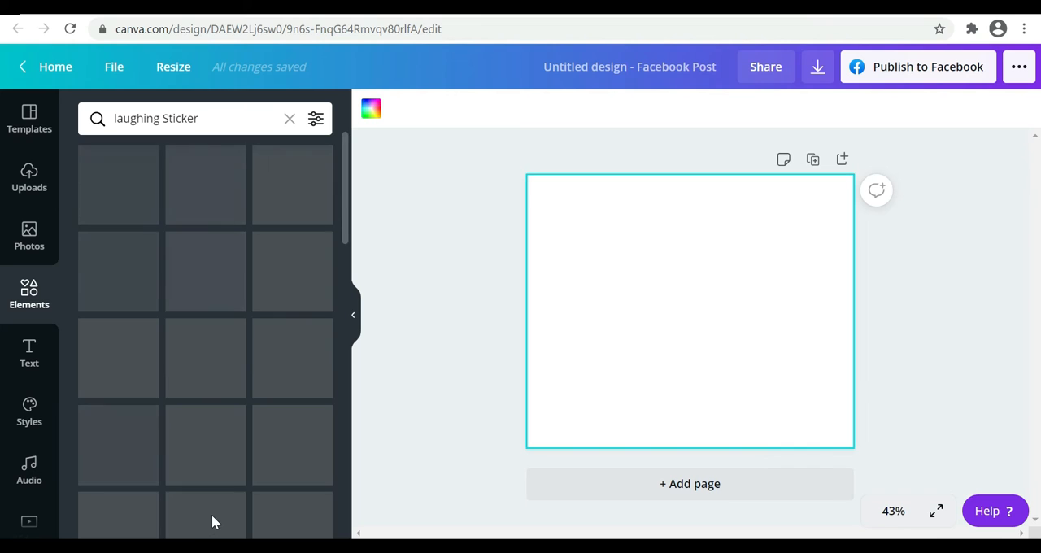
Add a paragraph text box to the blank page and enlarge it to a font size of about 65
left_click(35, 365)
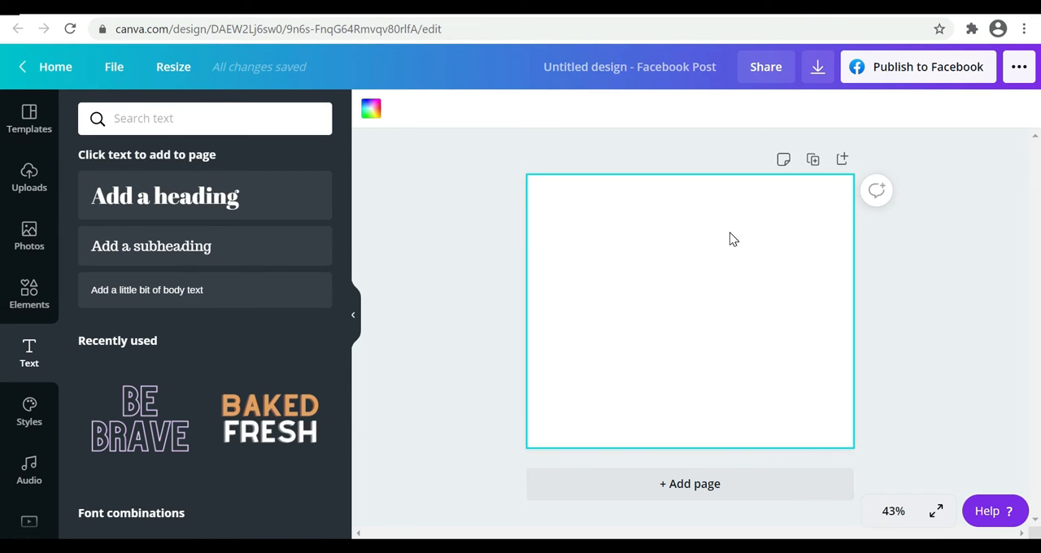
key("t")
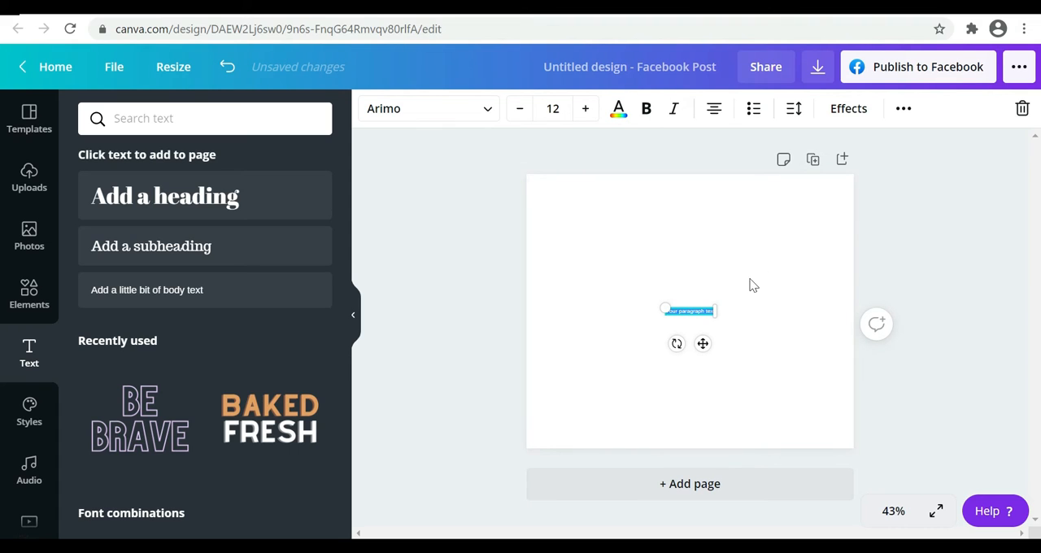
left_click_drag(717, 319, 846, 439)
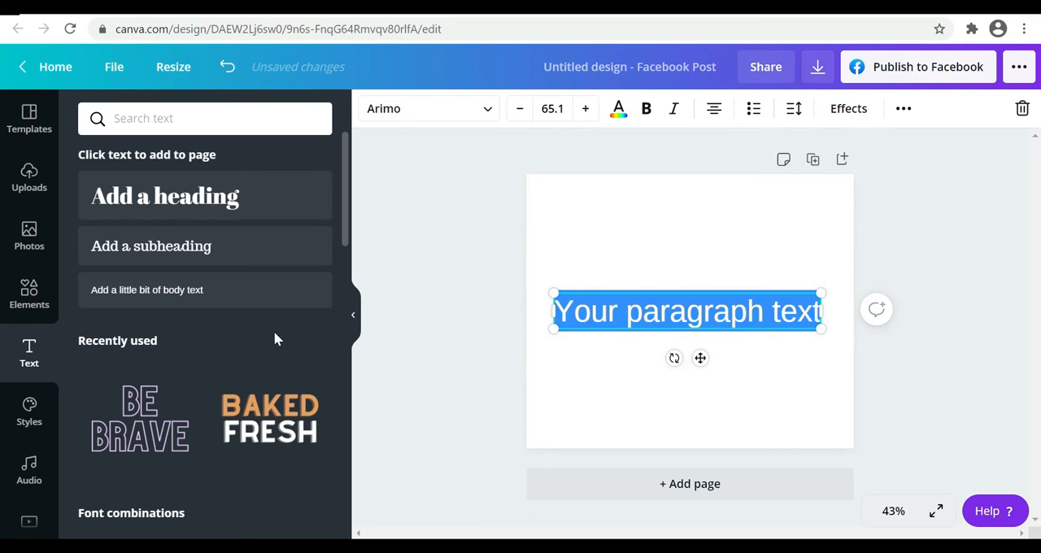
Browse the audio tracks and the background collections, including recently used, landscapes and patterns
left_click(29, 470)
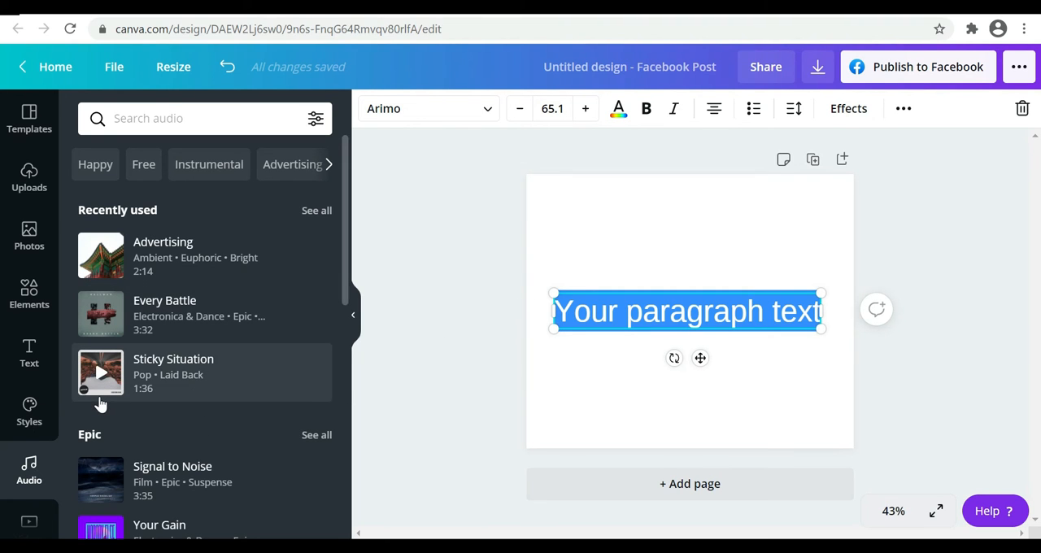
scroll(100, 404, "down", 2)
scroll(28, 396, "down", 2)
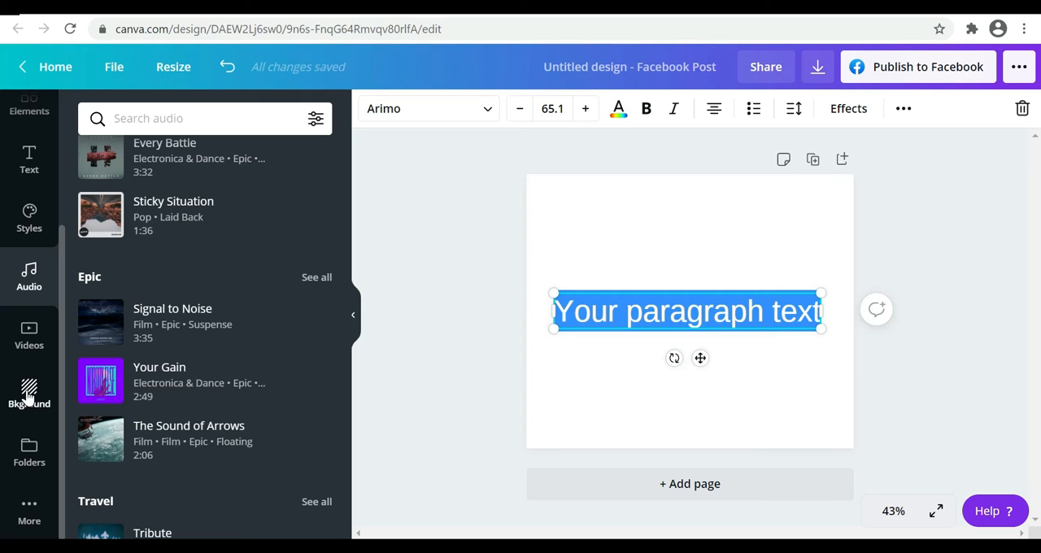
left_click(29, 396)
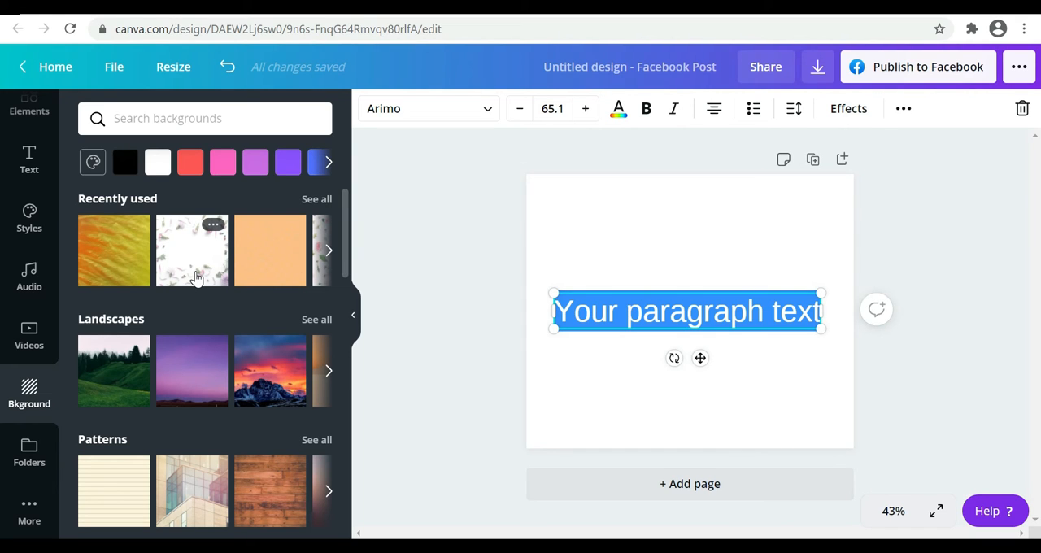
scroll(16, 324, "up", 3)
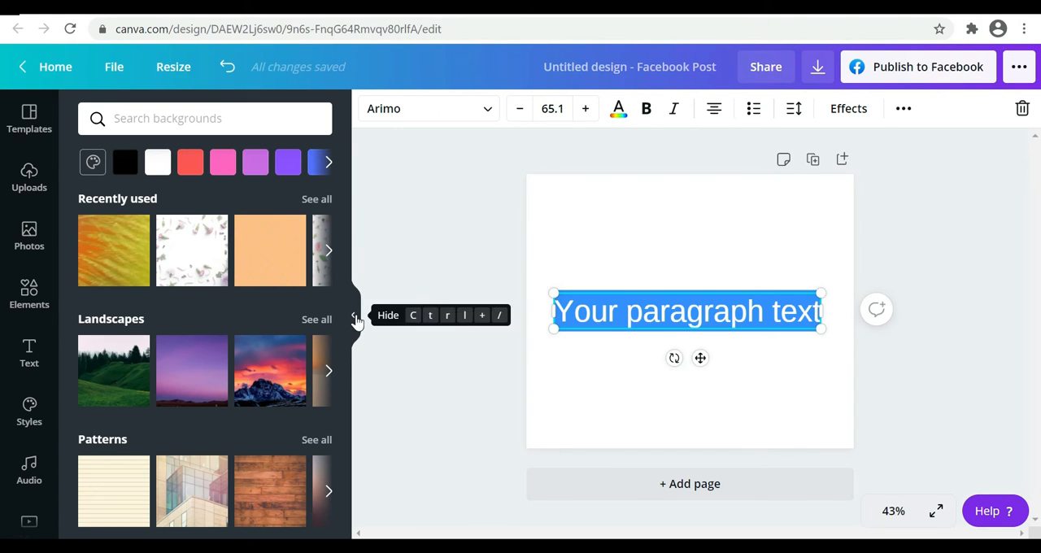
Hide the side panel and delete the paragraph text box from the page
left_click(357, 319)
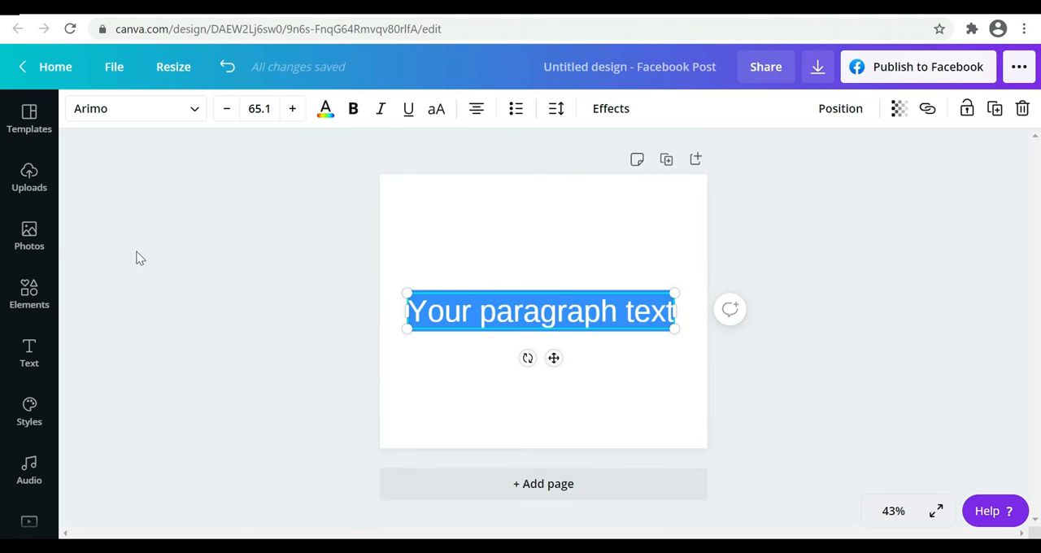
key("Delete")
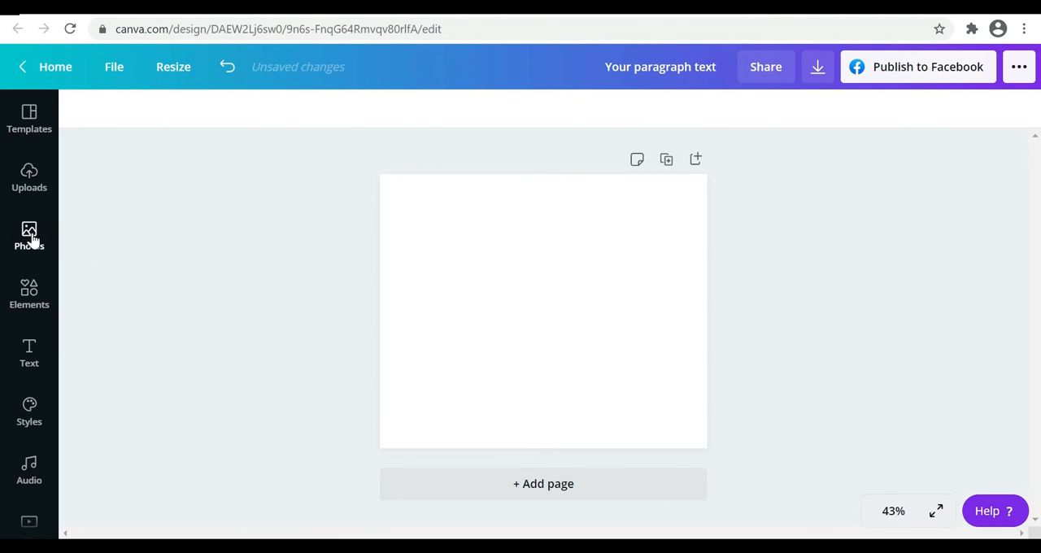
Search the photos for "spring" and set the pink blossom branch on blue sky as the page background
left_click(30, 236)
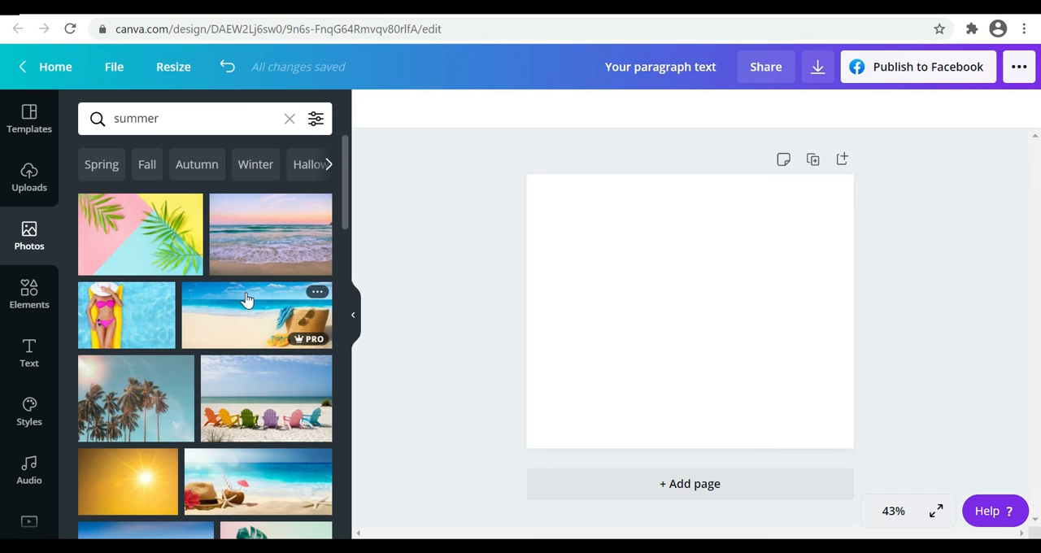
scroll(248, 300, "down", 1)
type("spring")
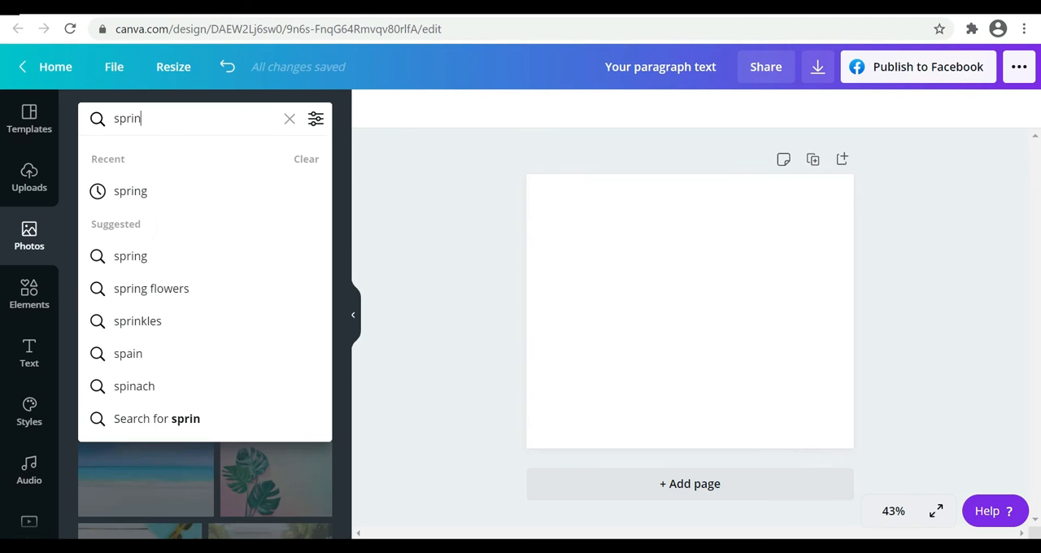
key("Return")
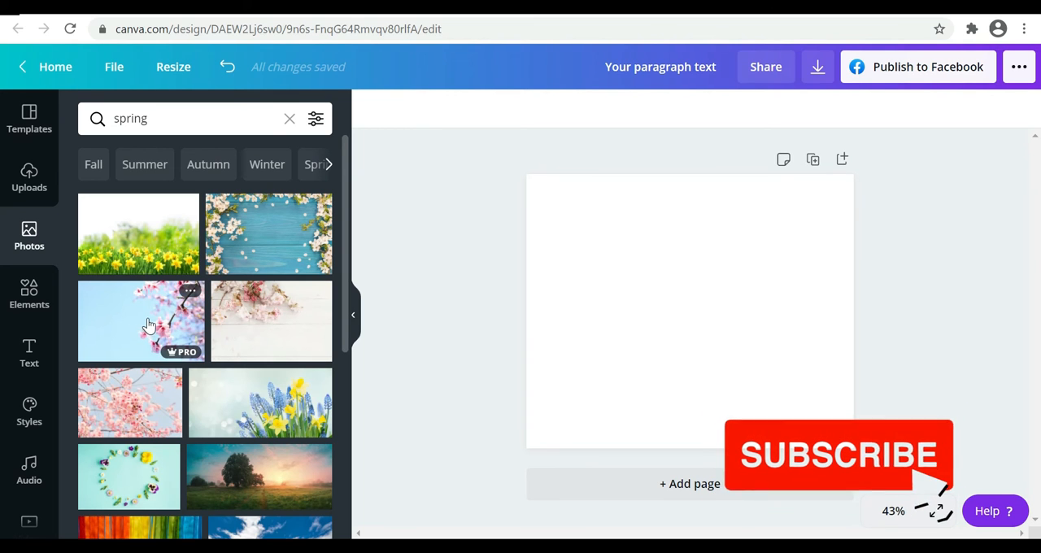
left_click_drag(148, 325, 605, 208)
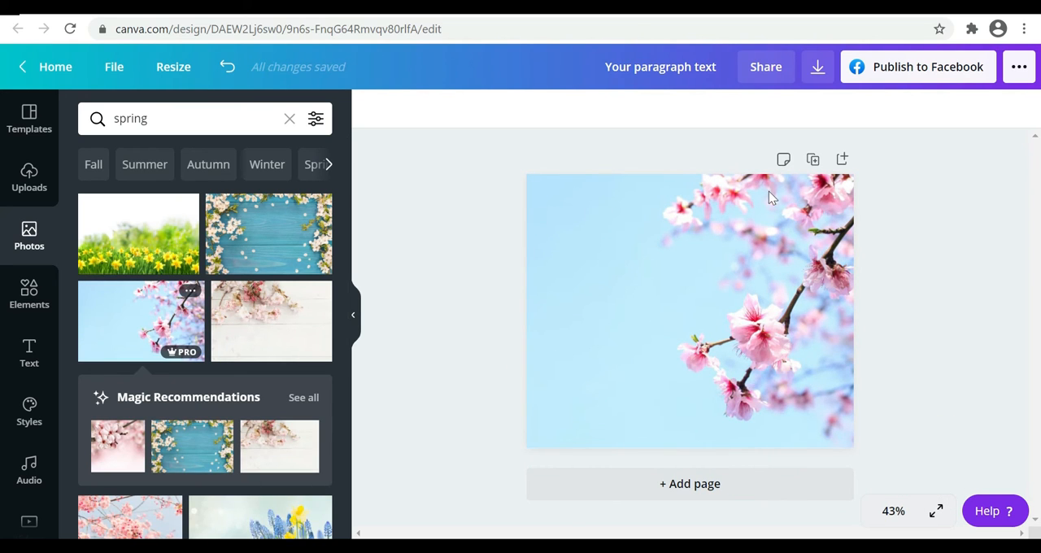
left_click(355, 315)
Add the text "You" at a font size of about 39 and place it in the upper-left area of the page
left_click(477, 241)
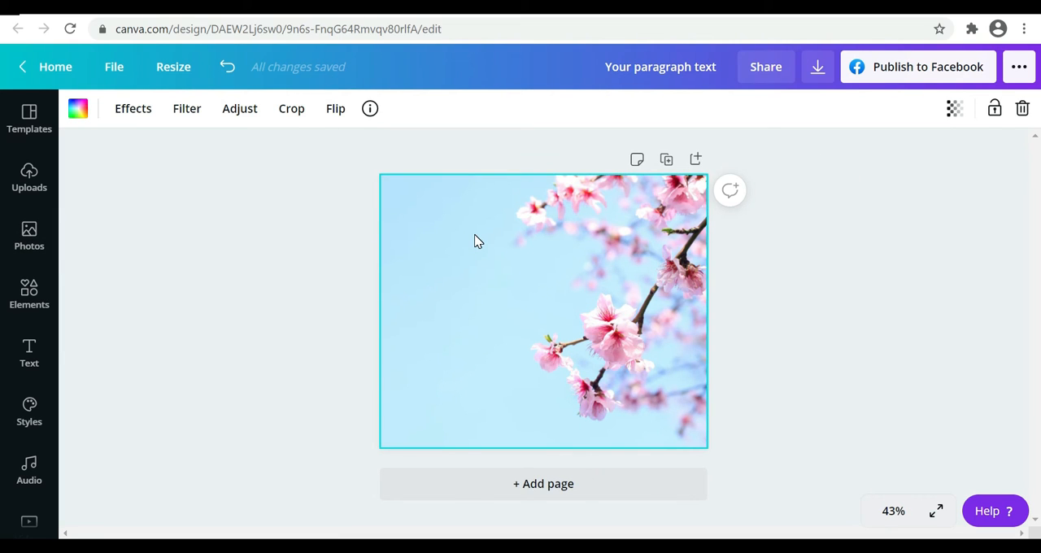
key("t")
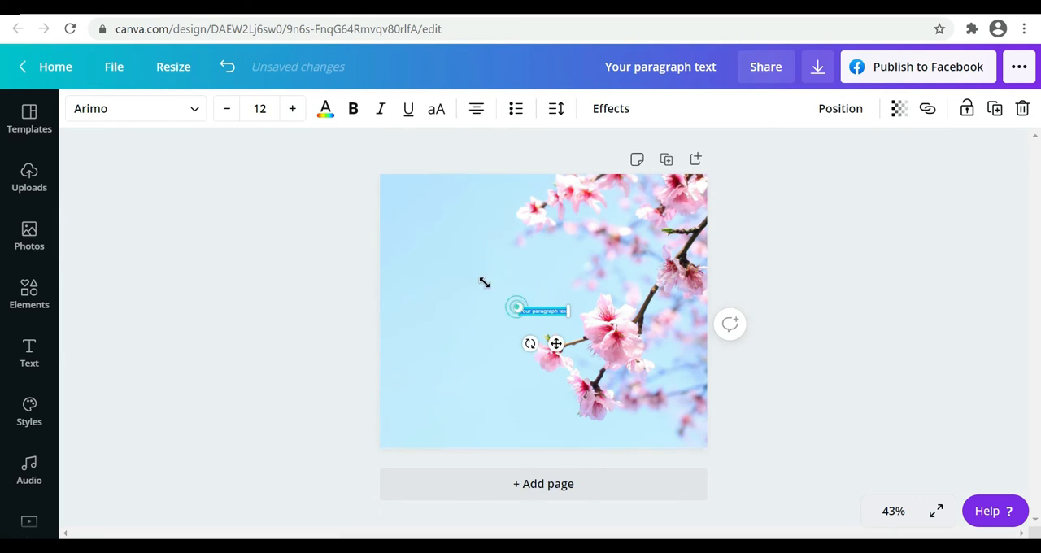
left_click_drag(518, 309, 401, 289)
type("You")
left_click_drag(498, 342, 453, 252)
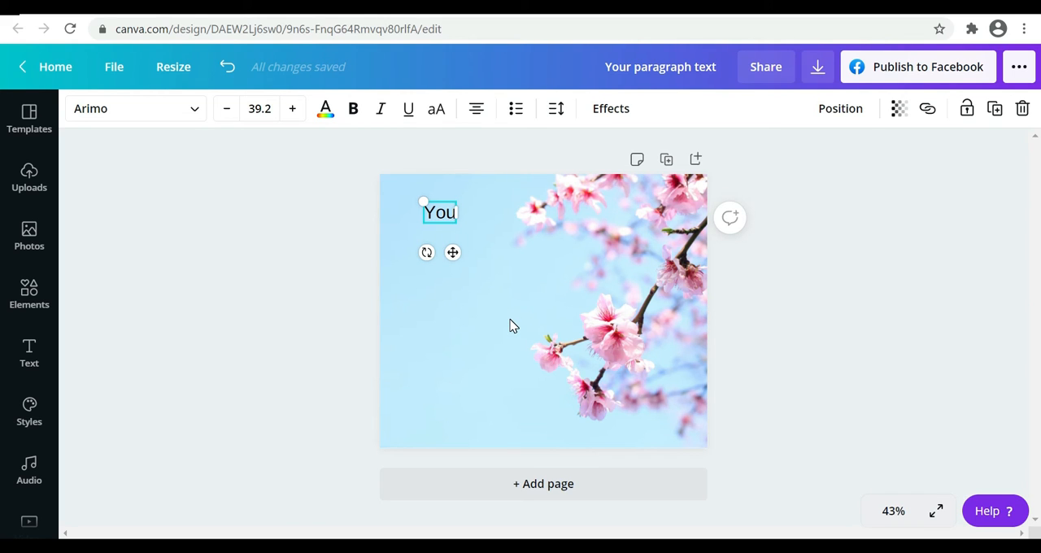
Add separate text boxes reading "are" and "Enough" below "You", both larger than it
left_click(443, 293)
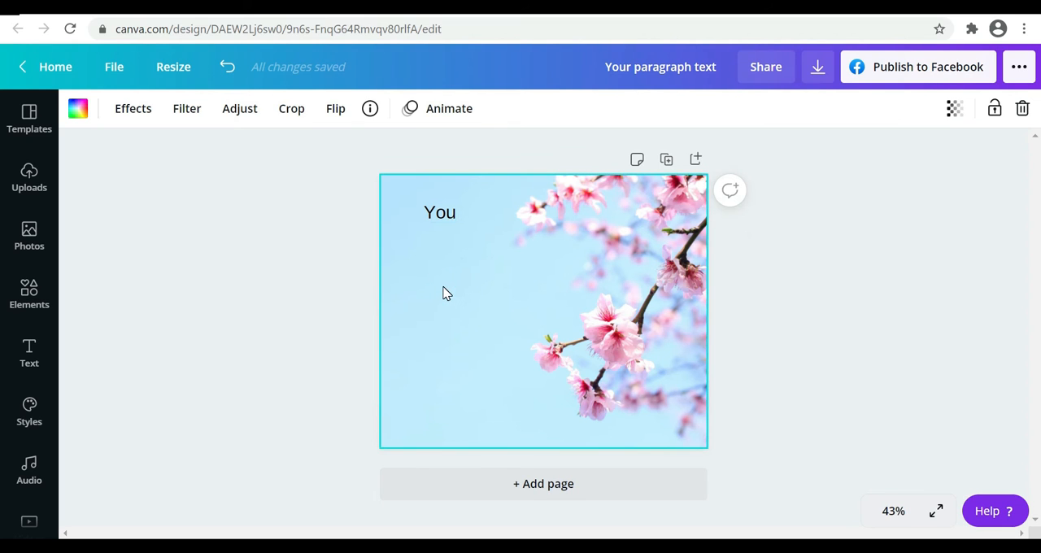
key("t")
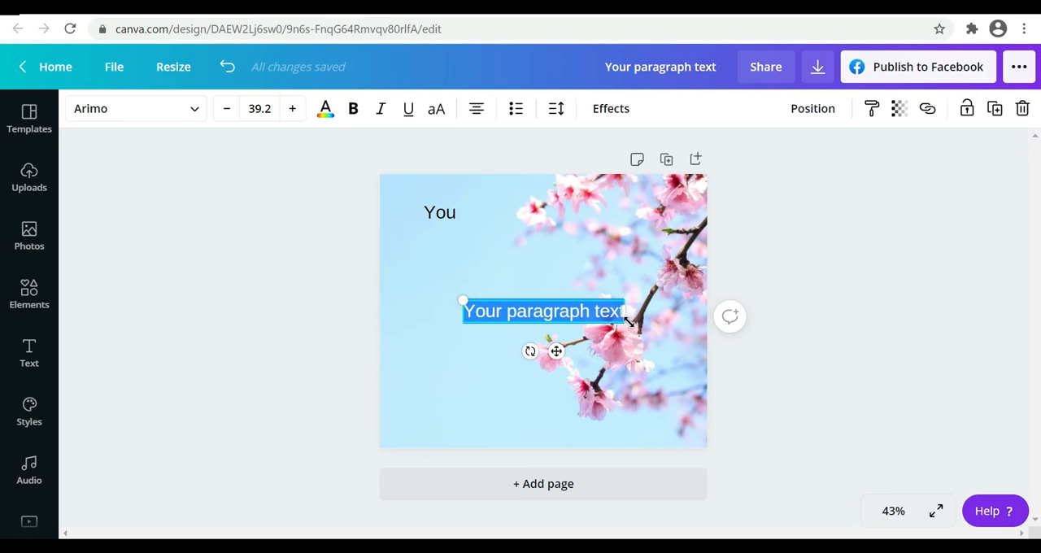
left_click_drag(555, 352, 487, 298)
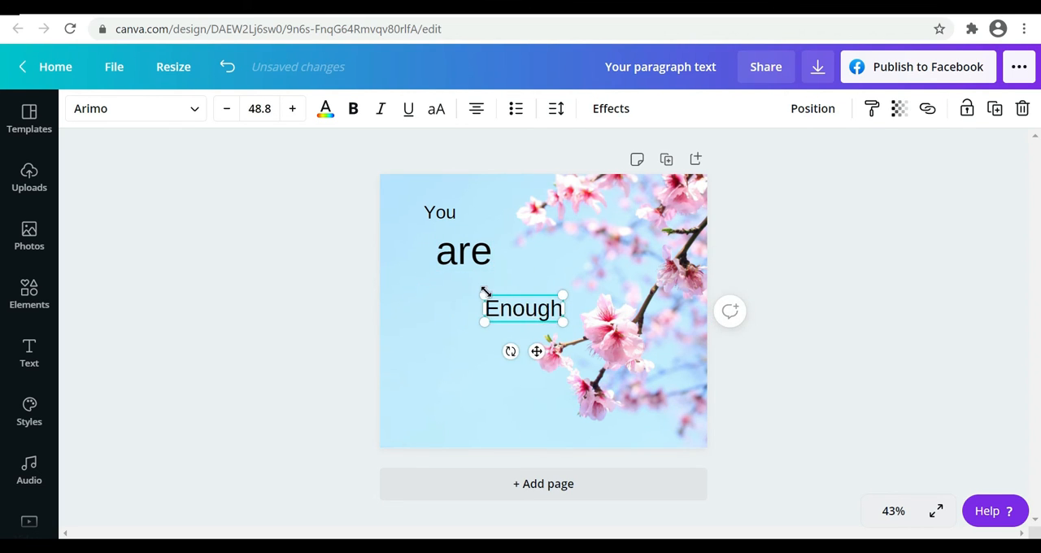
left_click_drag(485, 292, 455, 283)
left_click_drag(522, 351, 523, 361)
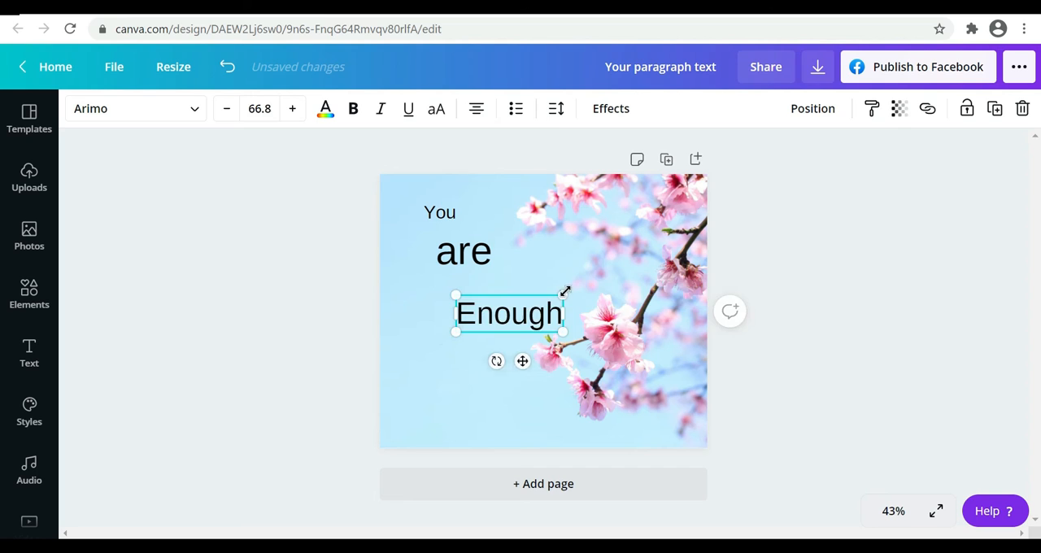
Enlarge "Enough" and arrange the three words in a centred stack on the blue sky area of the photo
left_click_drag(565, 293, 634, 270)
left_click_drag(607, 267, 544, 286)
left_click_drag(453, 255, 439, 257)
left_click_drag(552, 329, 539, 320)
left_click(441, 209)
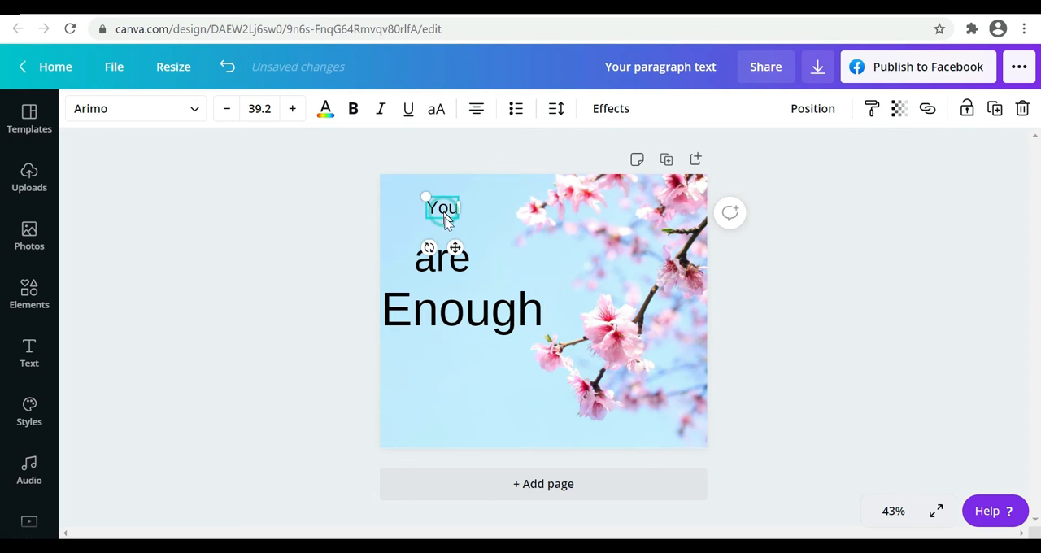
left_click(495, 373)
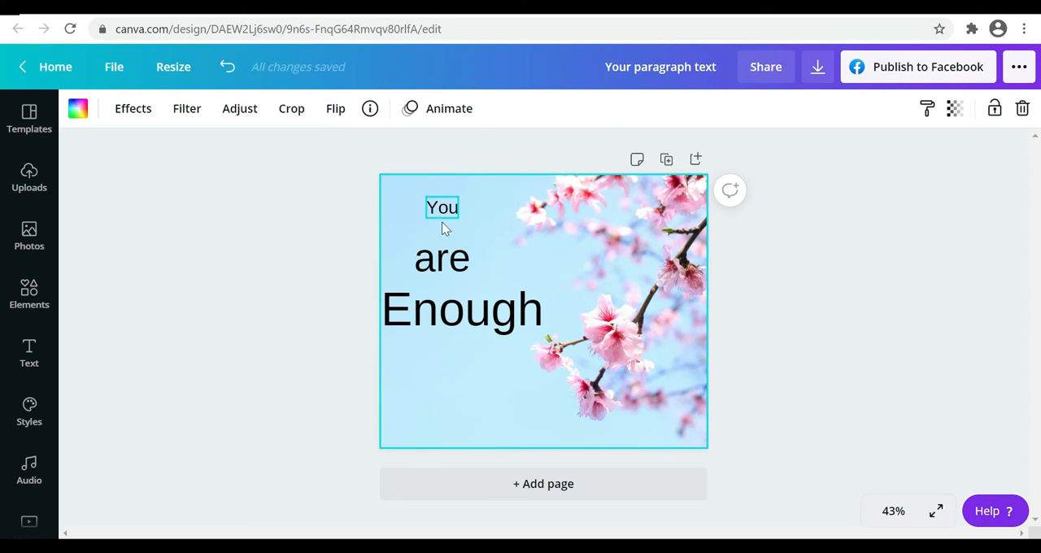
Select all three words, try several fonts such as Cup Cakes, Anonymous Pro and Anton, and set them in Bebas Neue
left_click_drag(470, 384, 436, 207)
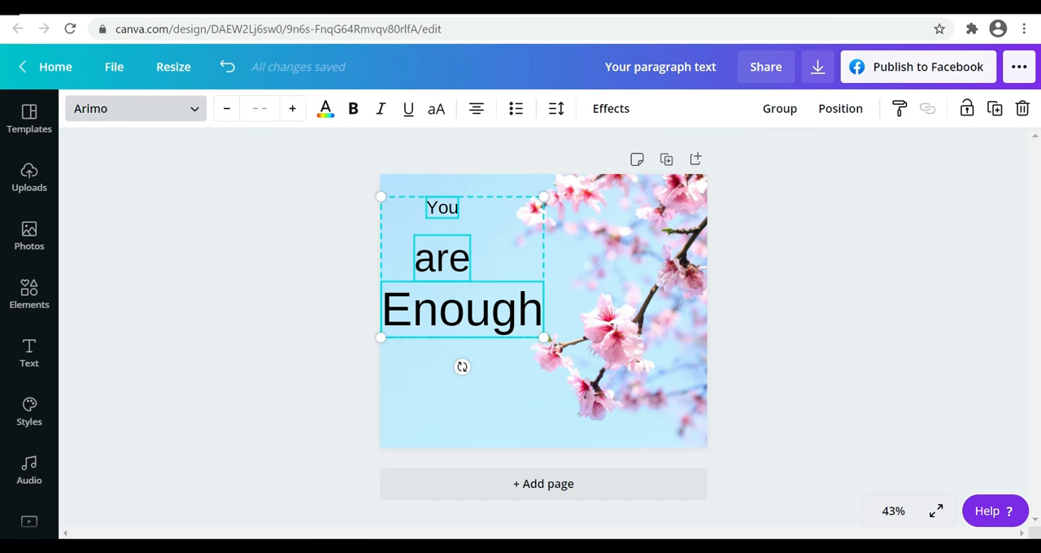
left_click(135, 109)
left_click(142, 225)
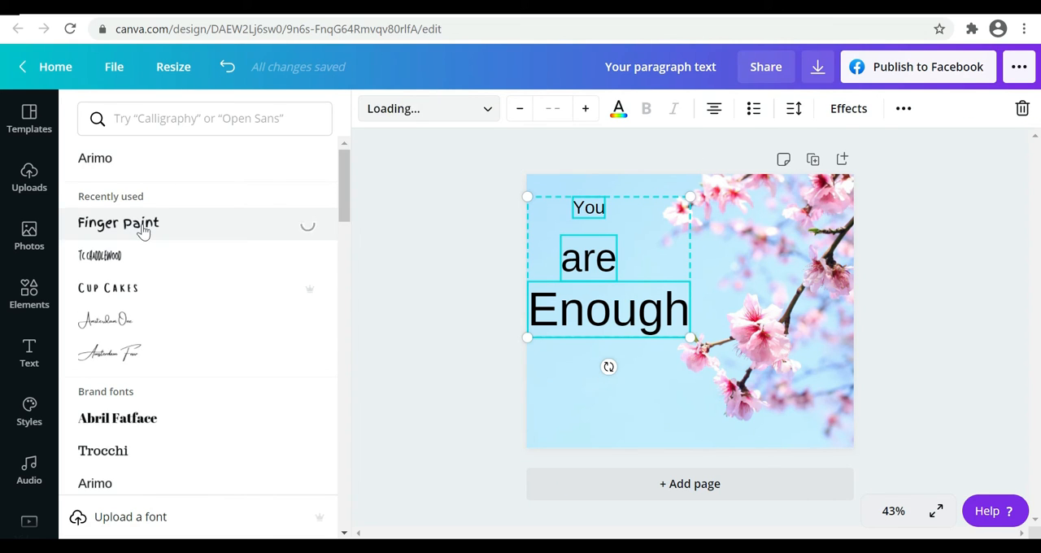
left_click(107, 291)
scroll(122, 325, "down", 2)
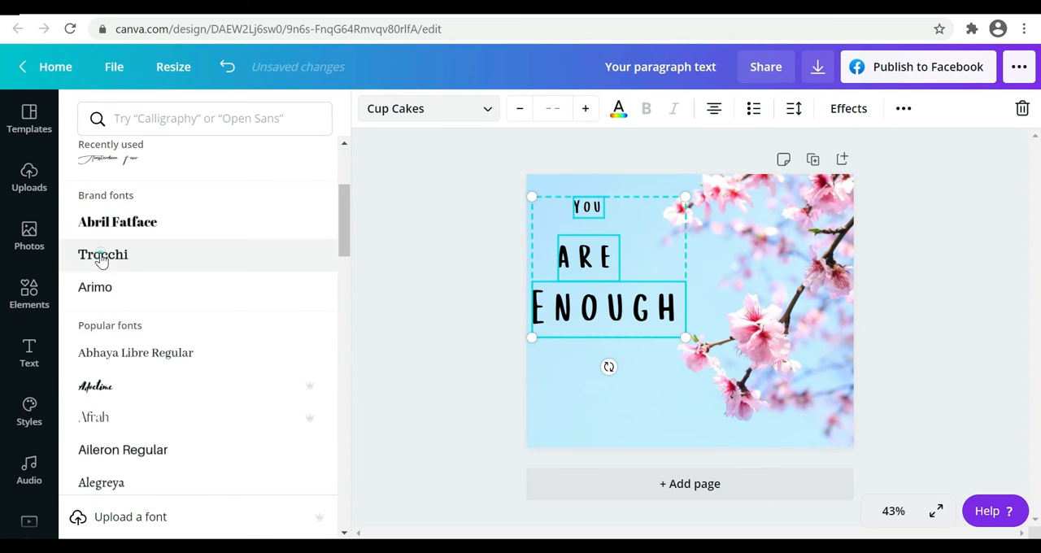
left_click(103, 216)
scroll(122, 366, "down", 2)
left_click(101, 315)
left_click(150, 383)
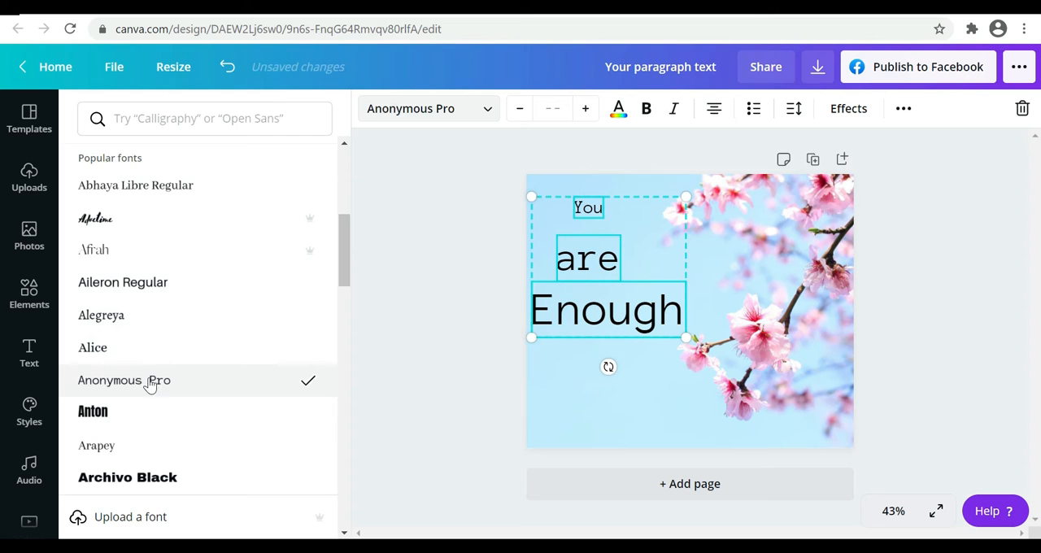
left_click(122, 423)
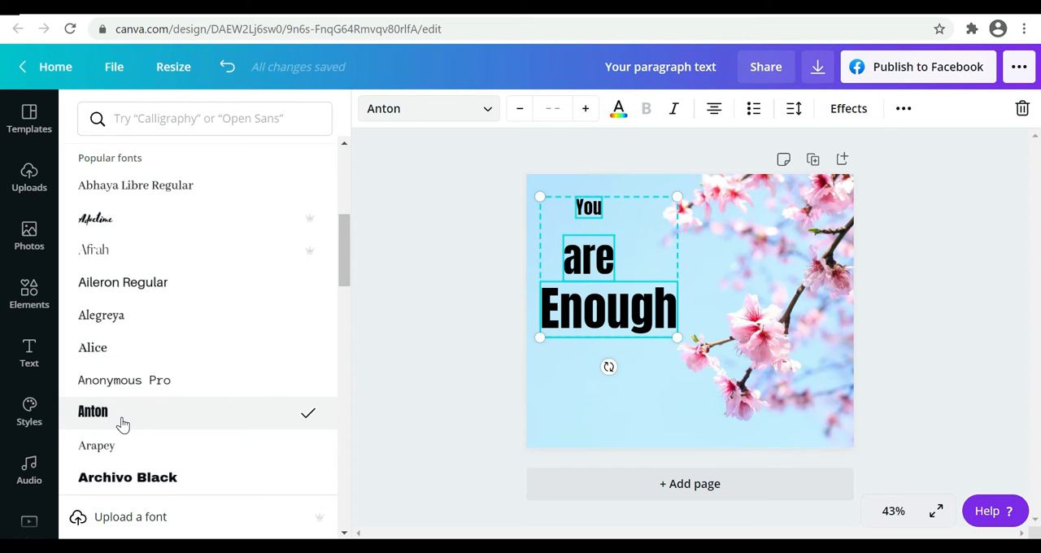
scroll(122, 423, "down", 2)
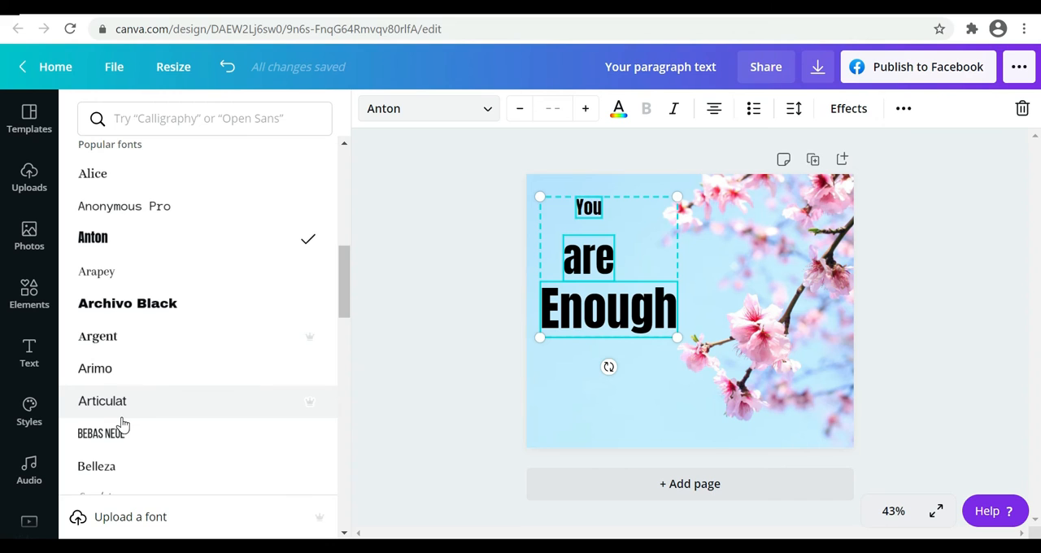
left_click(121, 433)
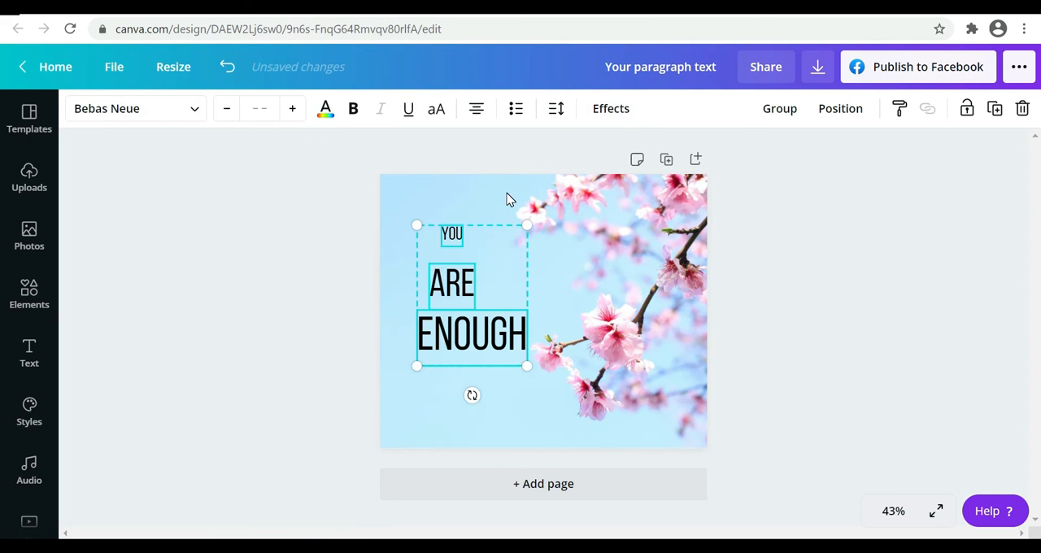
Enlarge the three words together slightly, try bold on them, and shift "Enough" a little left beneath "are"
left_click_drag(527, 224, 531, 202)
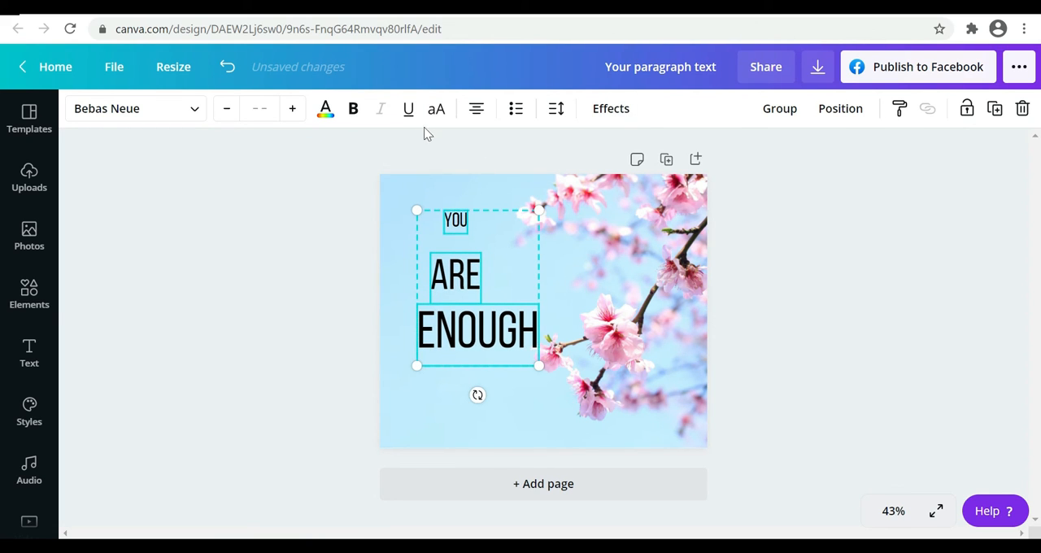
left_click(354, 109)
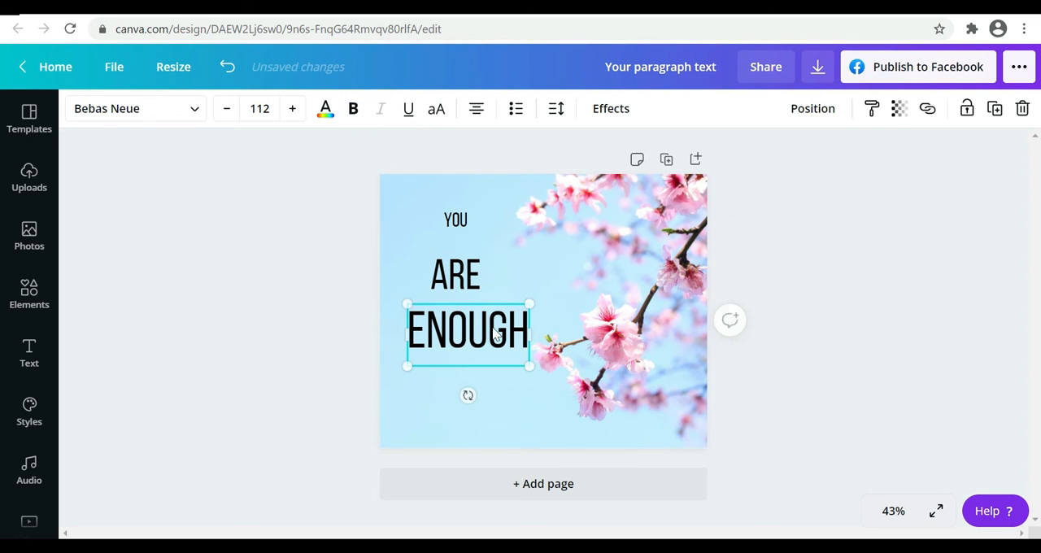
left_click(505, 423)
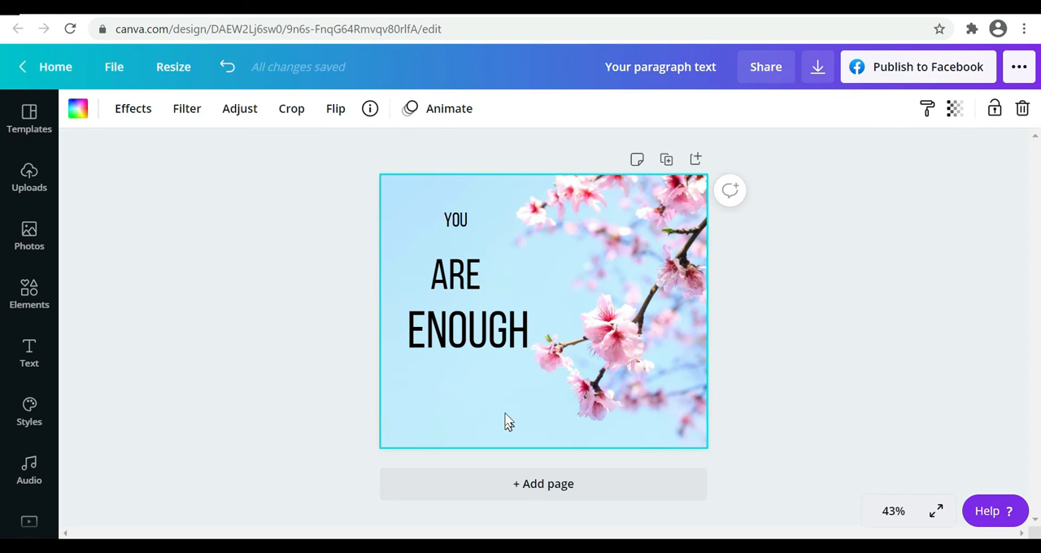
left_click_drag(510, 394, 446, 216)
left_click(504, 420)
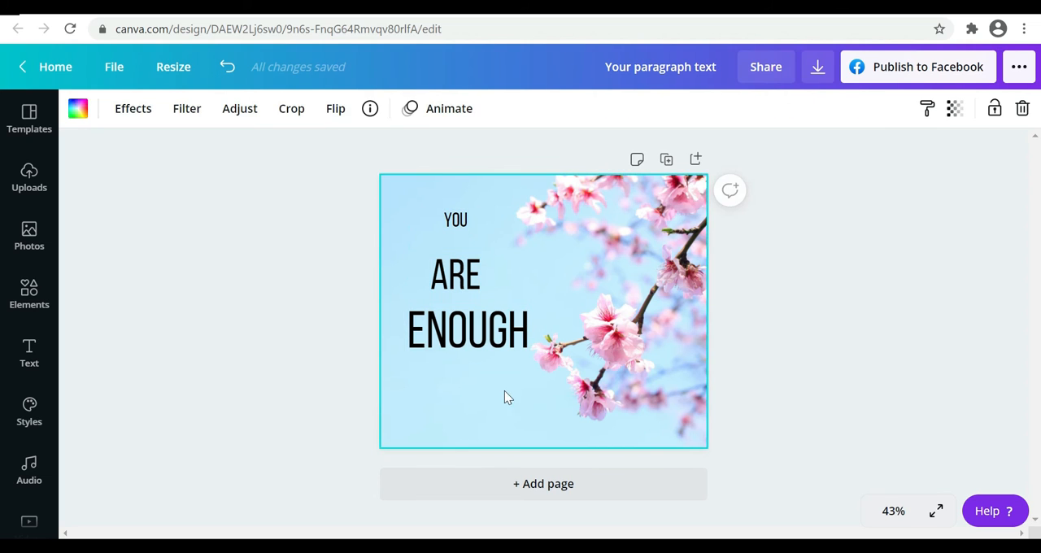
Apply the Splice text effect to "Enough" and "You", and enlarge "You" slightly
left_click(473, 346)
left_click(602, 109)
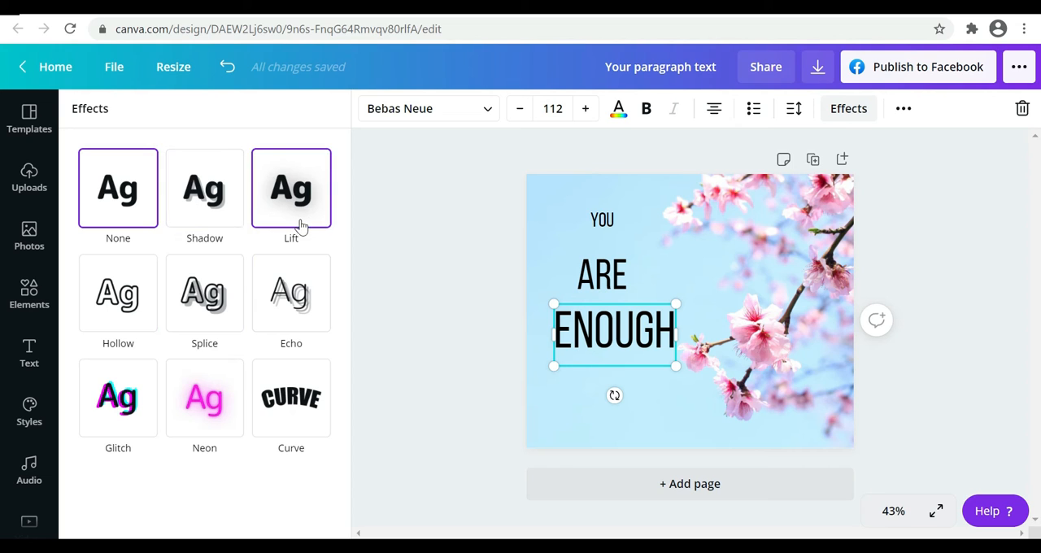
left_click(218, 318)
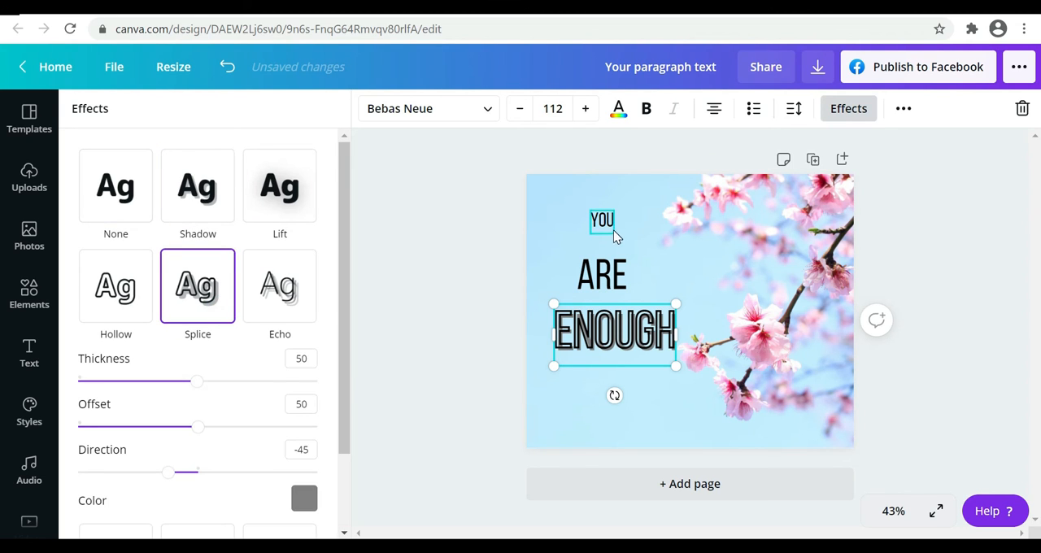
left_click(614, 235)
left_click(202, 303)
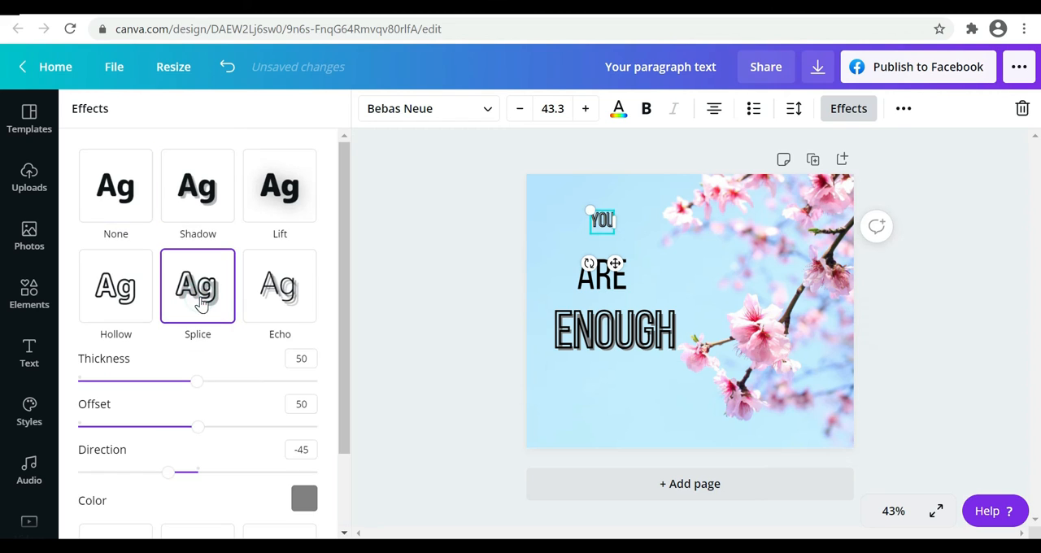
left_click(575, 443)
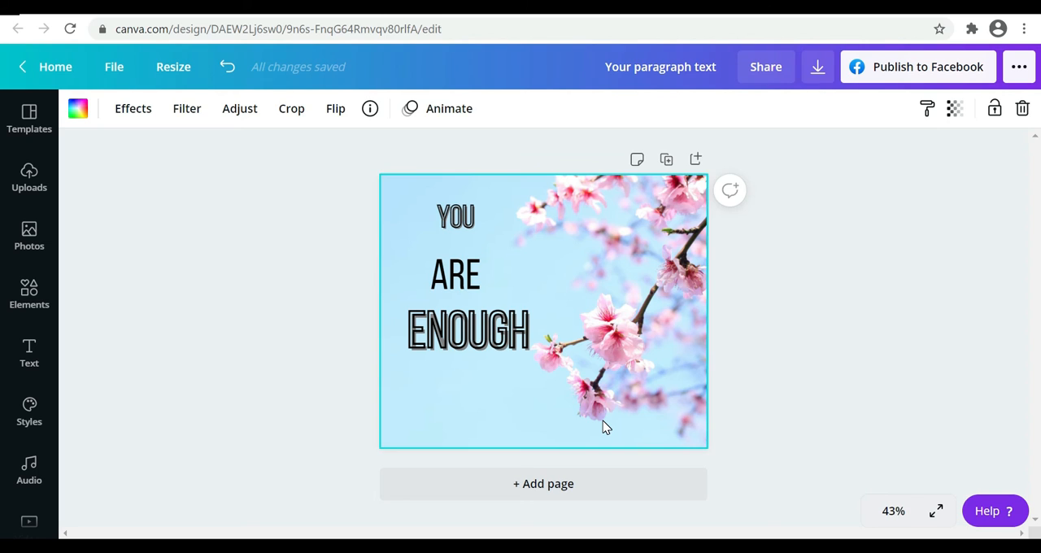
key("t")
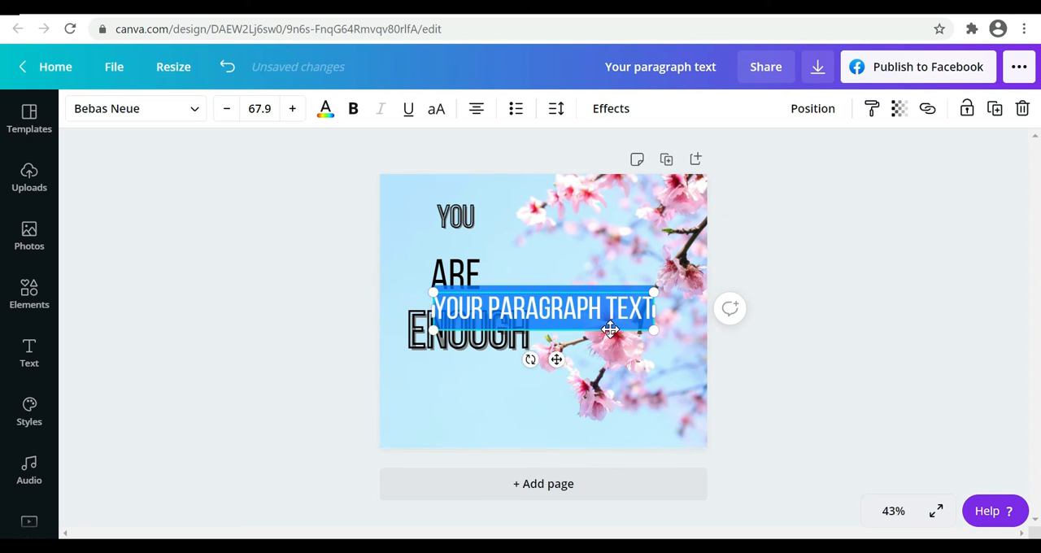
type("@")
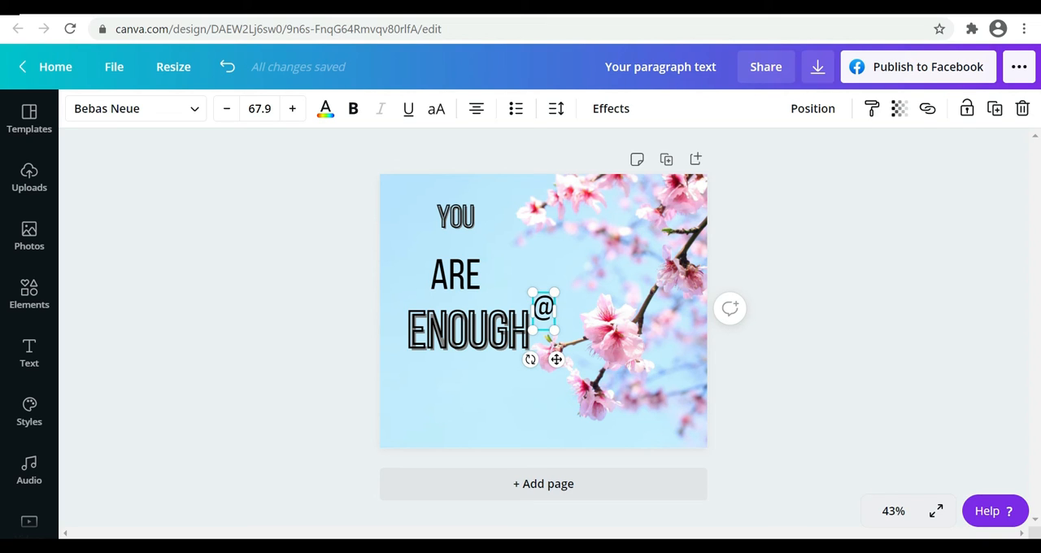
left_click_drag(550, 329, 534, 306)
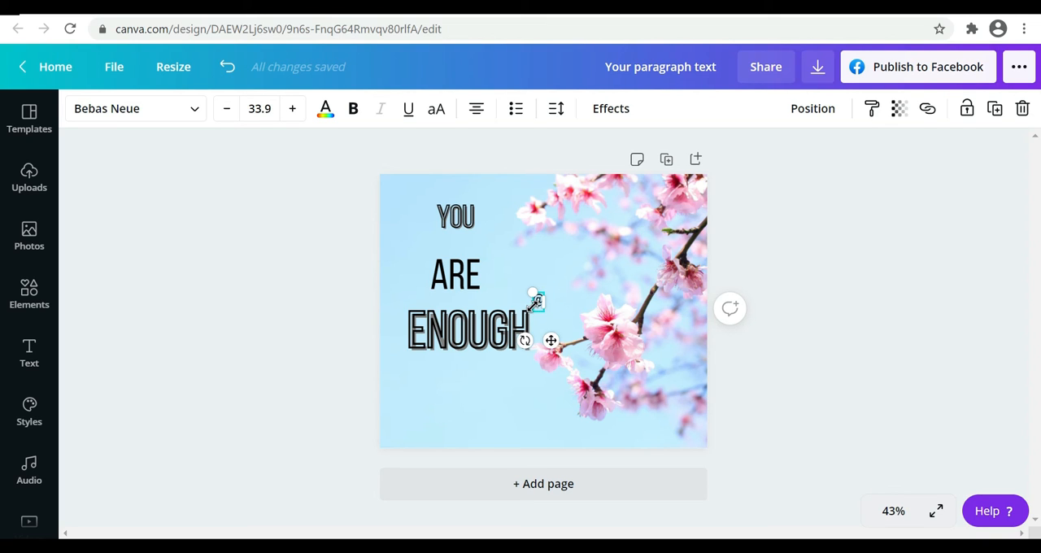
type("inspo")
left_click_drag(550, 341, 642, 467)
left_click(548, 224)
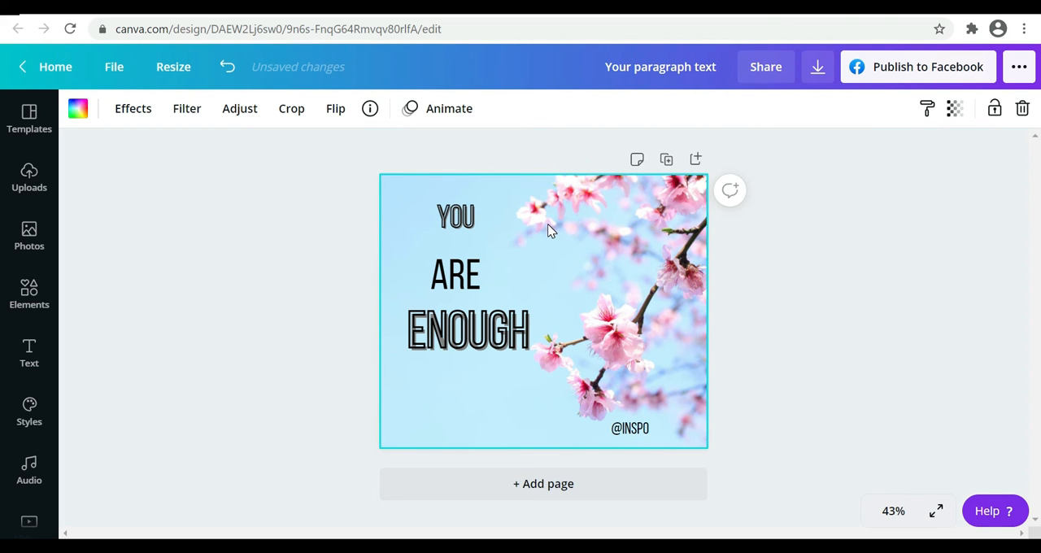
Try the Block and Fade page animations and animate the page with Breathe
left_click(454, 114)
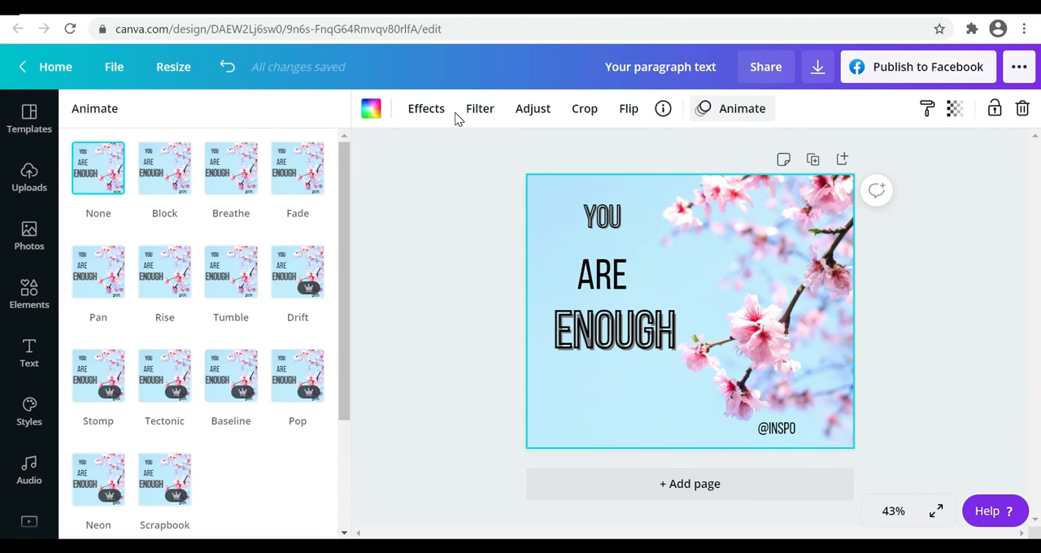
left_click(166, 184)
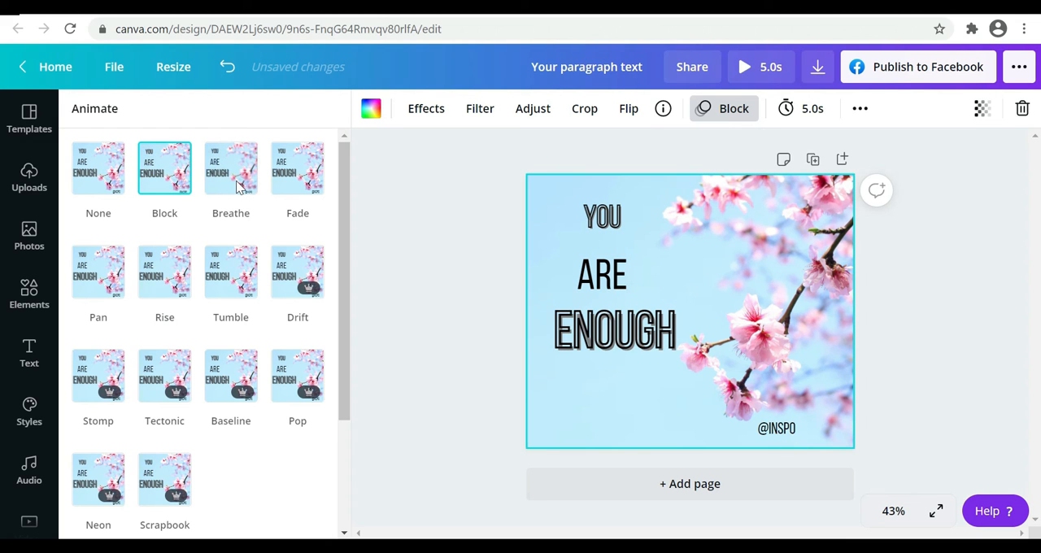
left_click(234, 181)
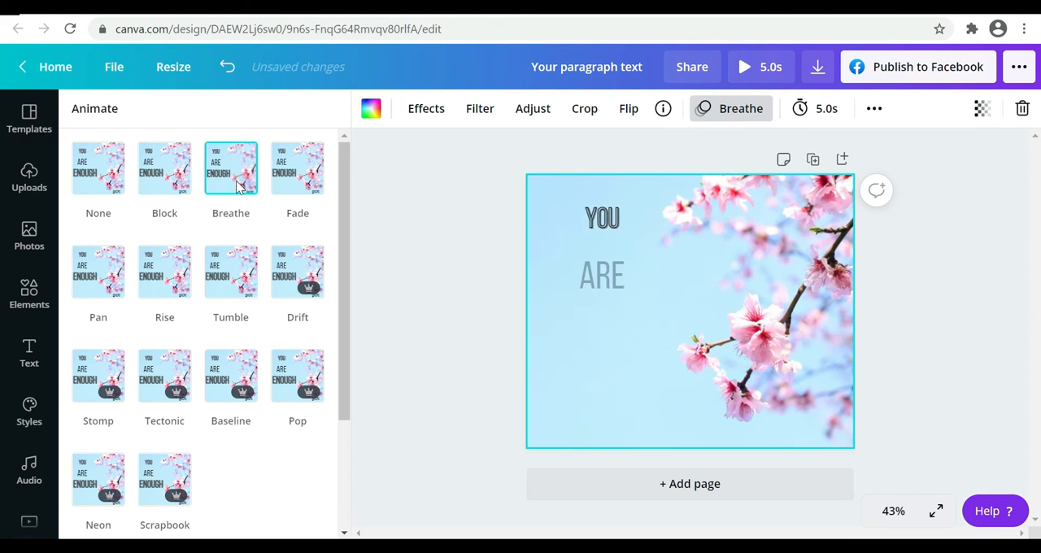
left_click(293, 178)
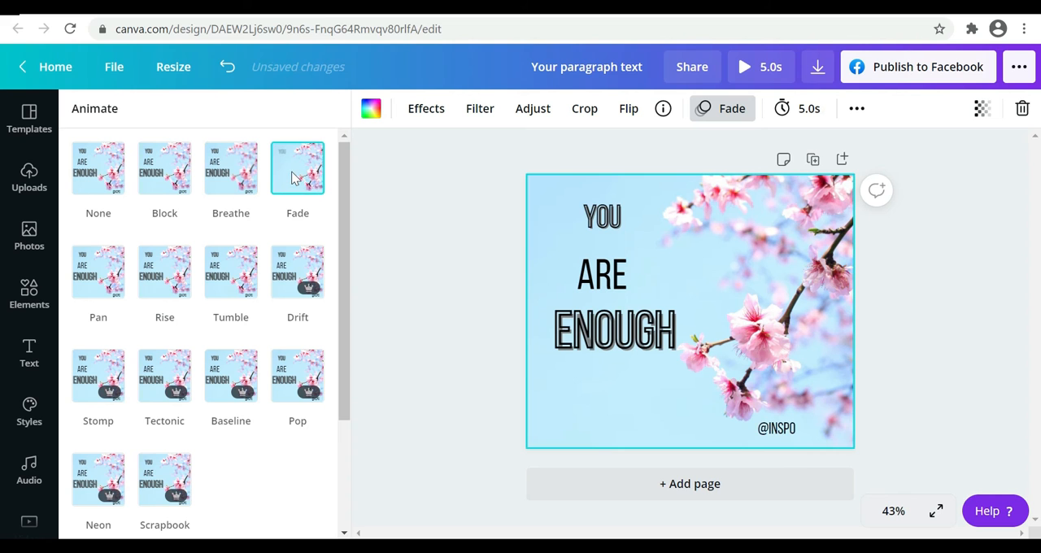
left_click(232, 177)
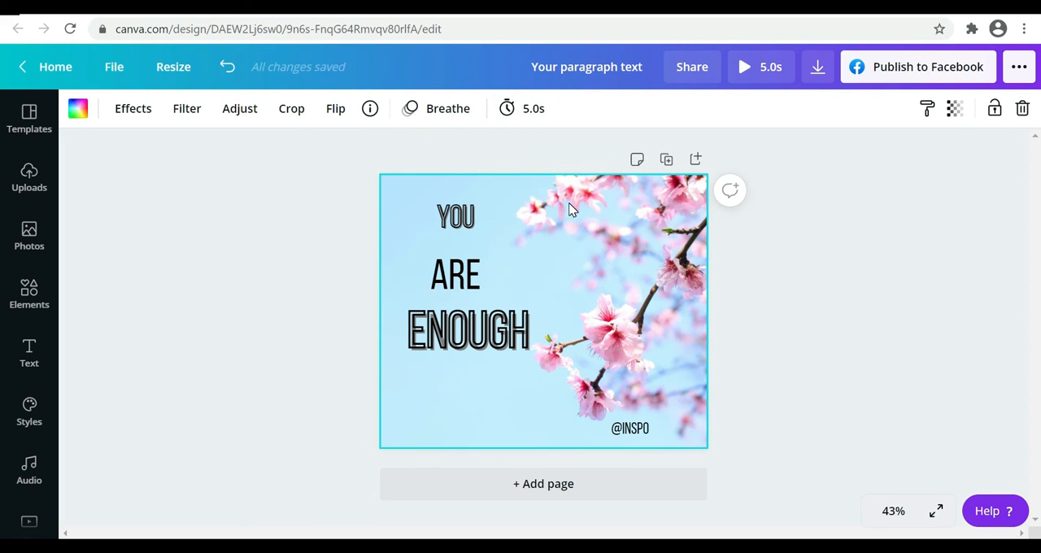
Set the page timing to 8 seconds and download the design as an MP4 video
left_click(514, 114)
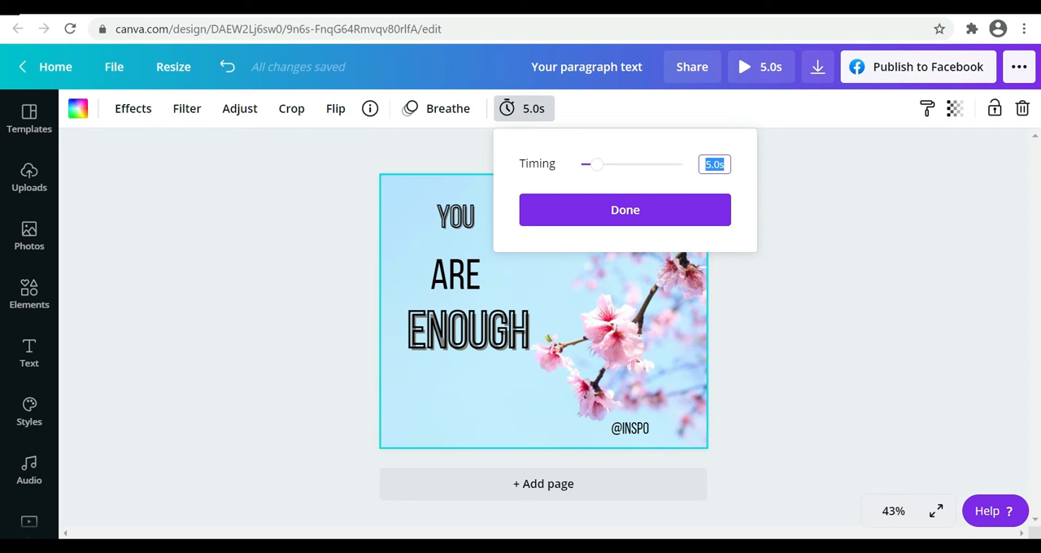
type("8")
left_click(622, 213)
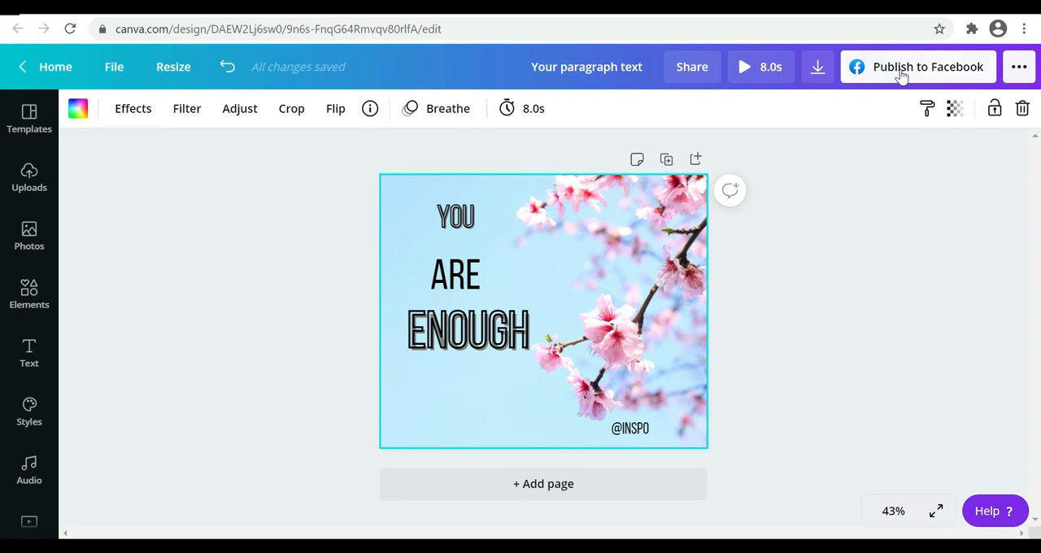
left_click(817, 71)
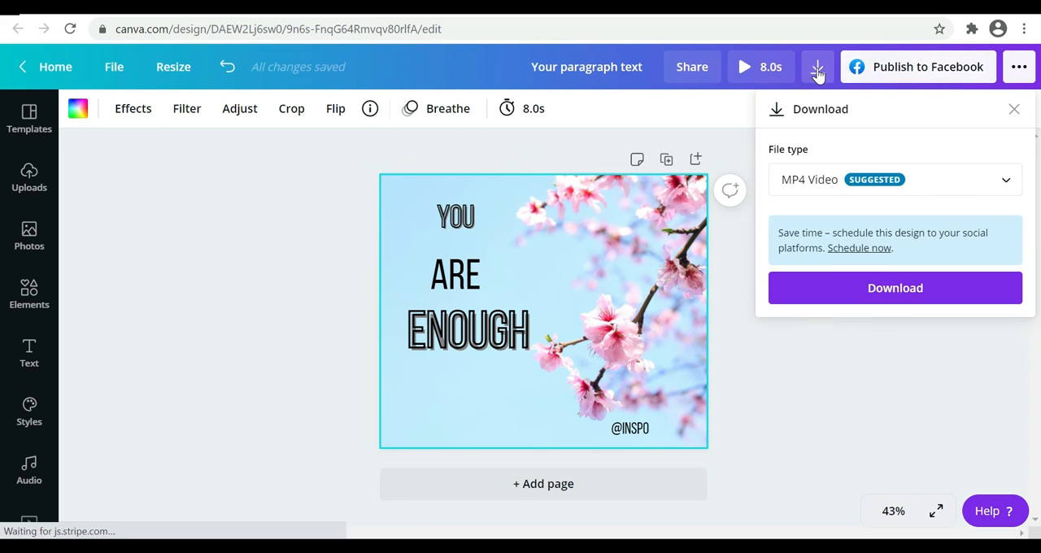
left_click(890, 288)
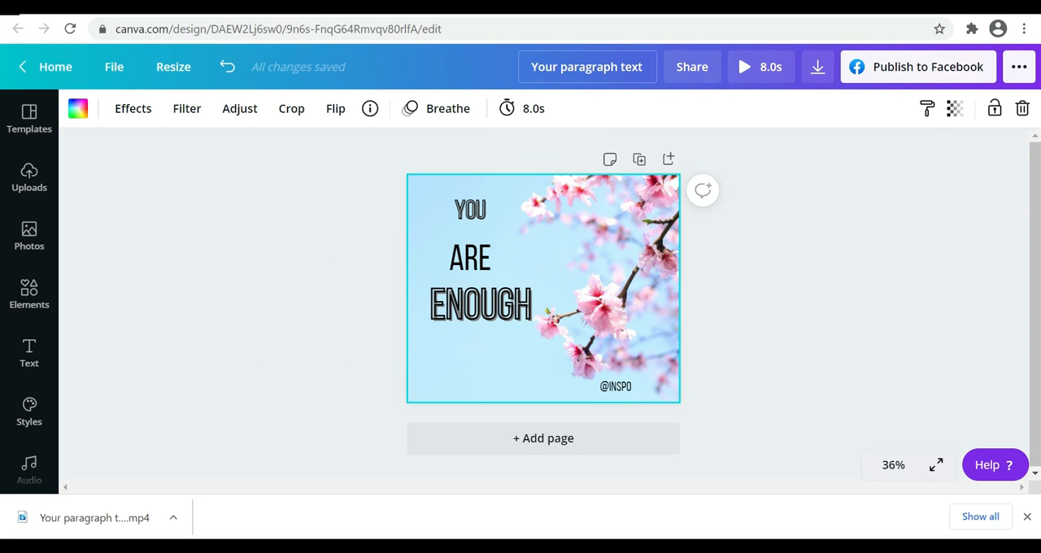
Rename the design as "inspo1" and deselect the page background
left_click(645, 70)
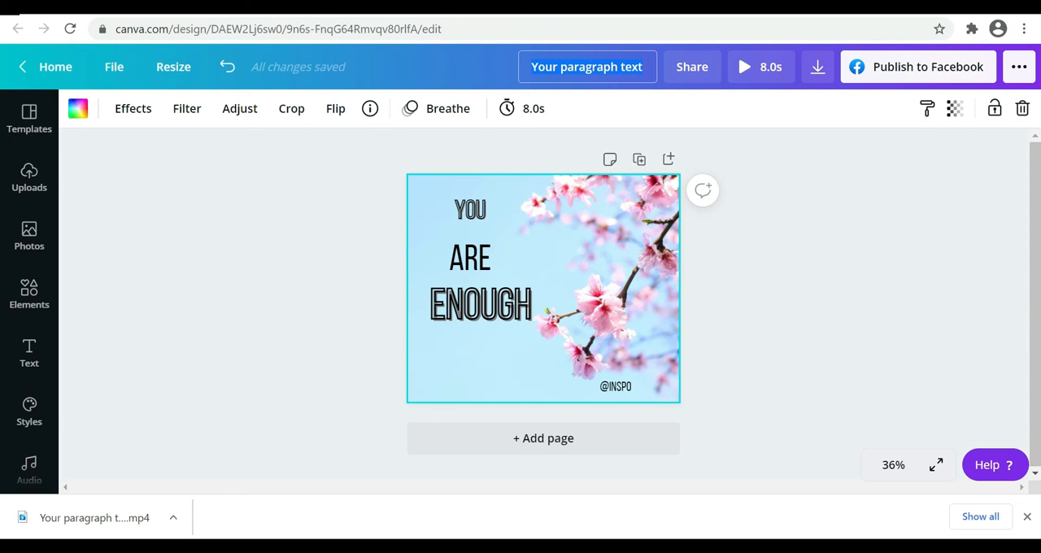
type("i")
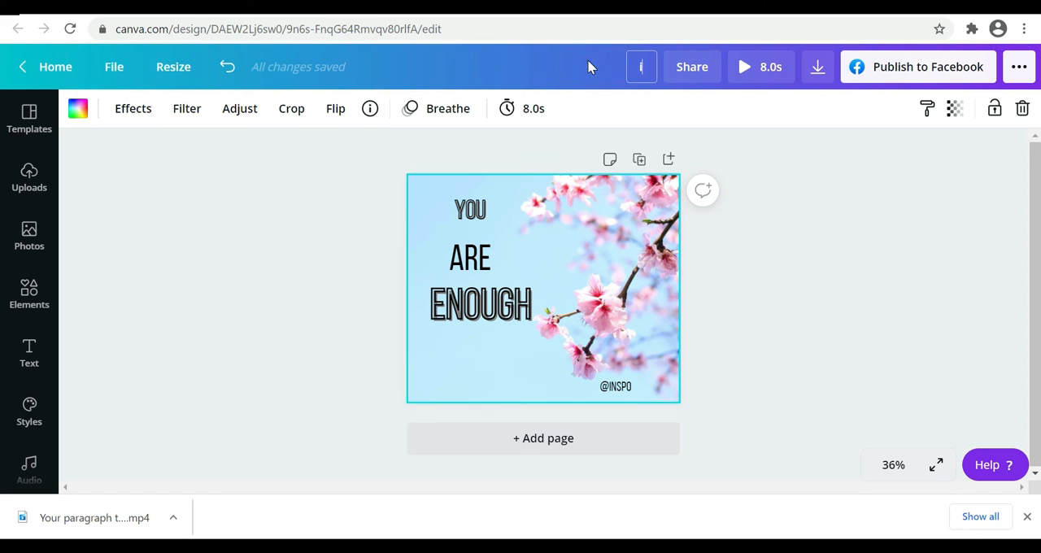
type("nspo1")
key("Return")
left_click(797, 192)
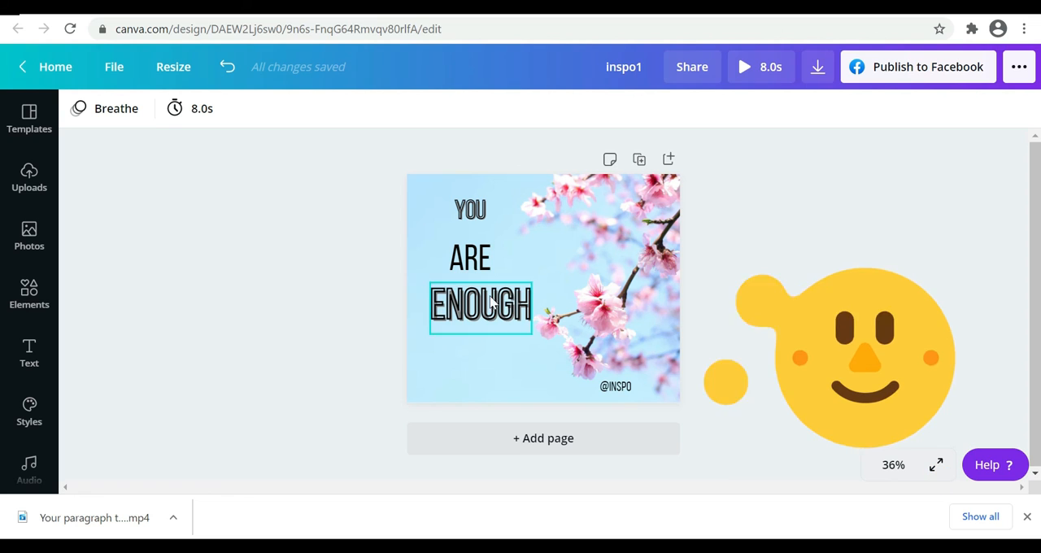